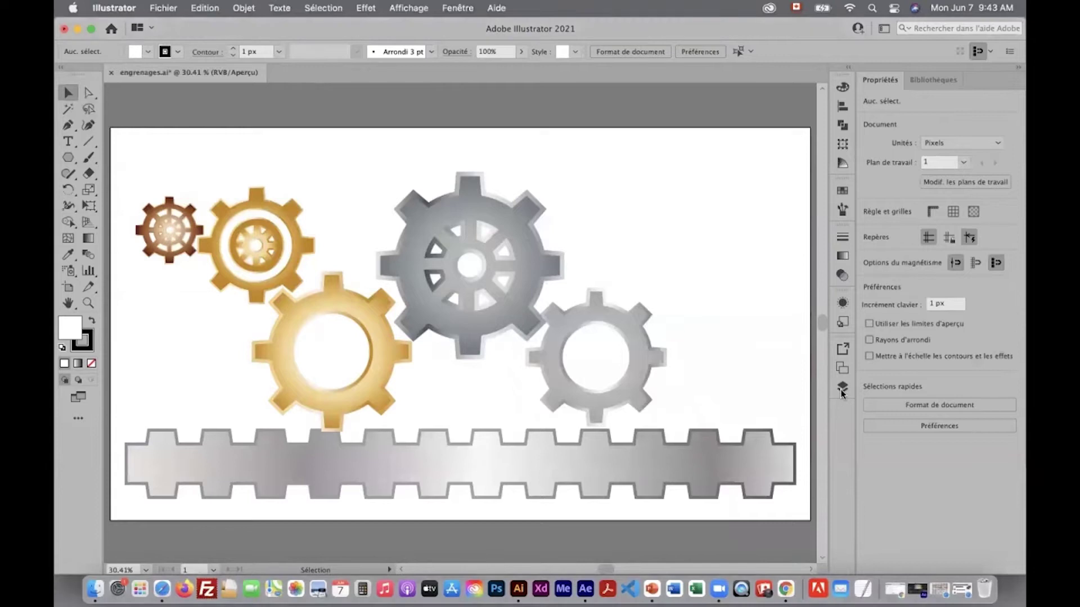
Open the layer list of engrenages.ai and hide the layers one by one from tiers inférieur up to engrenage 5.
left_click(843, 387)
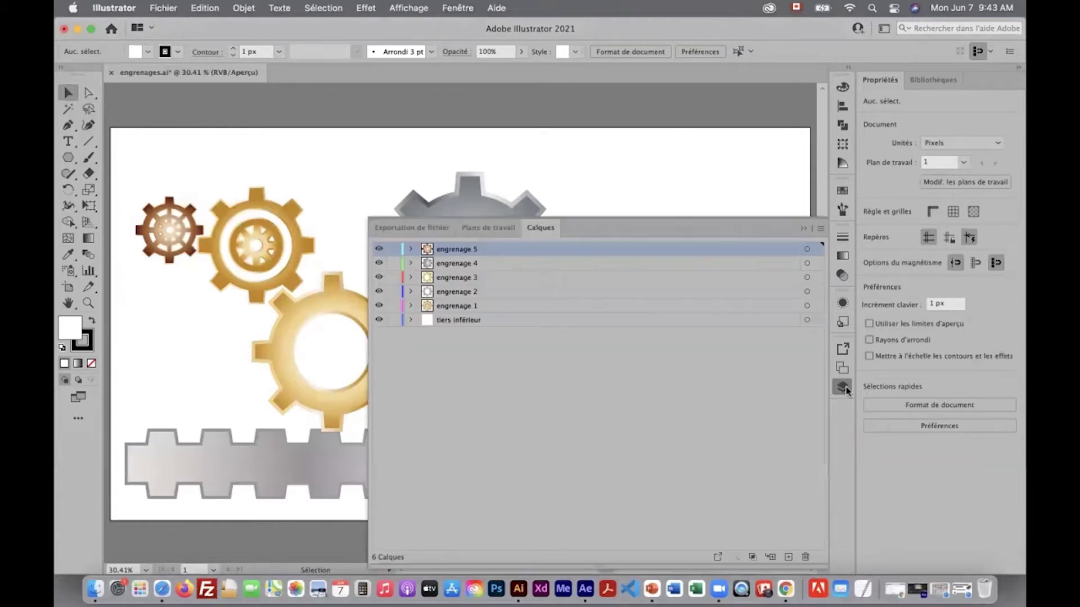
left_click(378, 319)
left_click(379, 305)
left_click(379, 291)
left_click(379, 277)
left_click(378, 263)
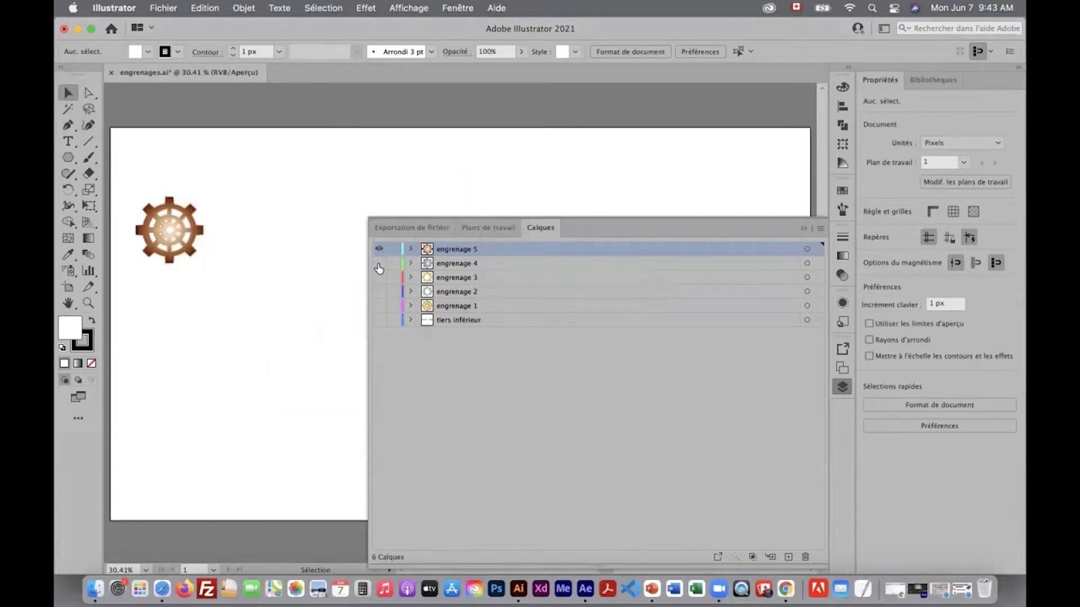
left_click(379, 250)
Make all the layers visible again, from engrenage 5 down to tiers inférieur.
key("super+y")
left_click(378, 249)
key("super+y")
left_click(379, 264)
left_click(379, 277)
left_click(379, 292)
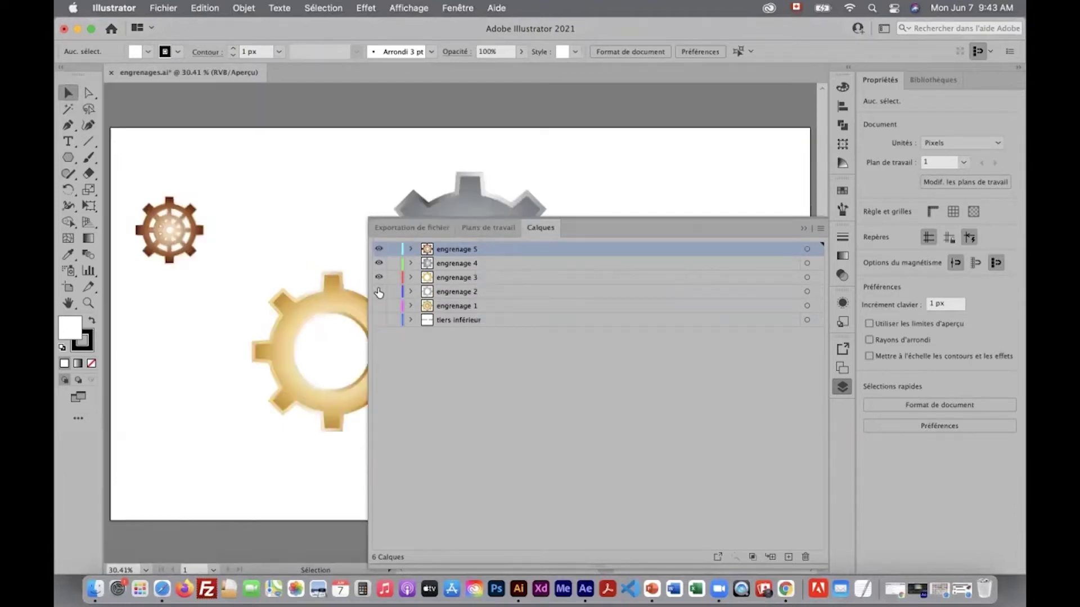
left_click(379, 306)
left_click(379, 319)
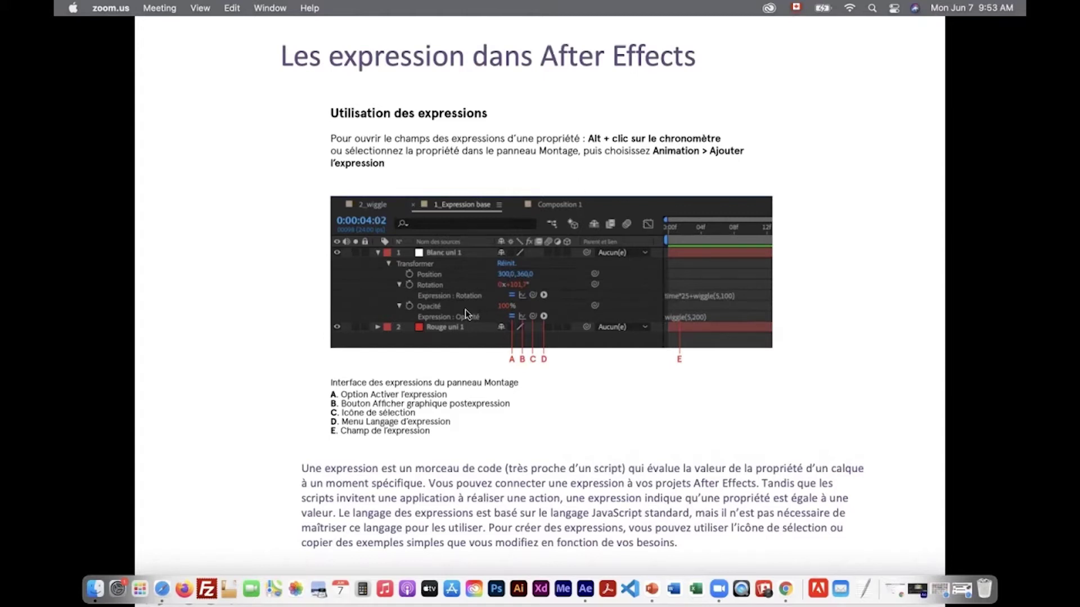
Switch to After Effects and preview the engrenages composition to examine how its gears turn.
key("super+Tab")
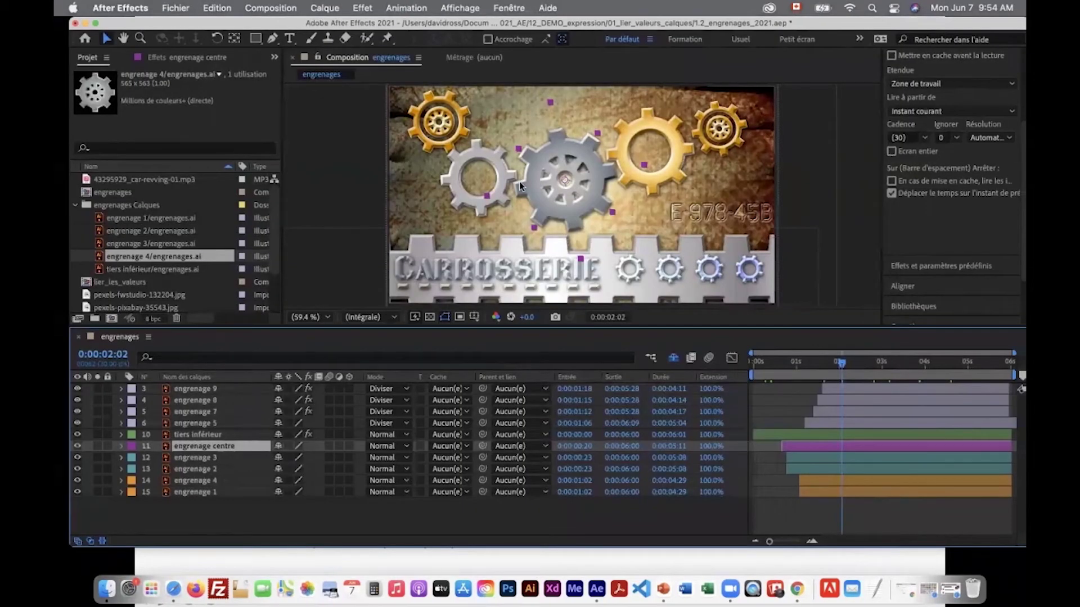
key("space")
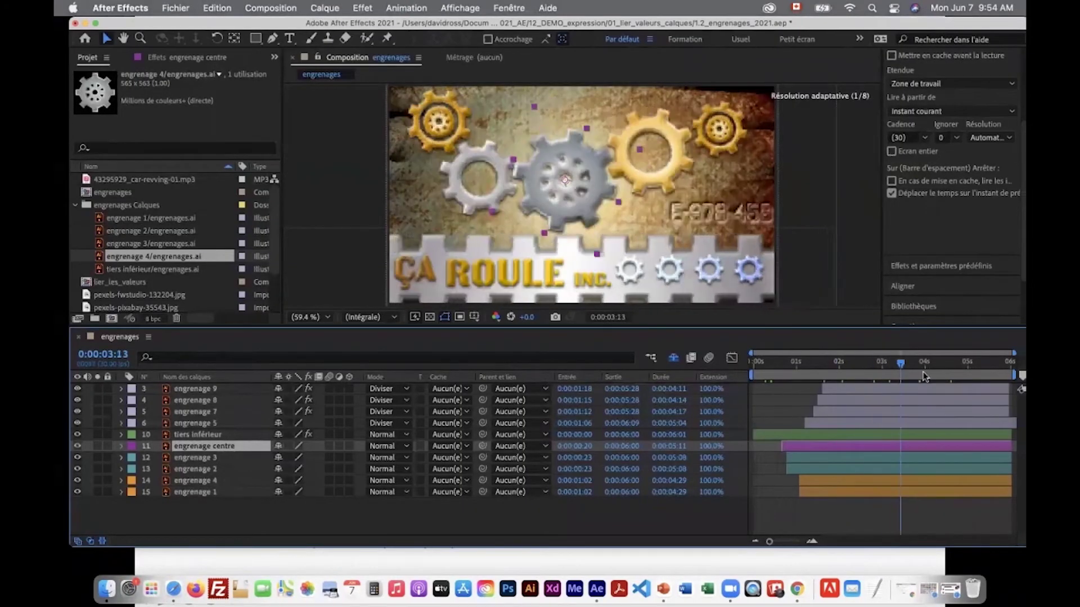
left_click(851, 382)
key("super+a")
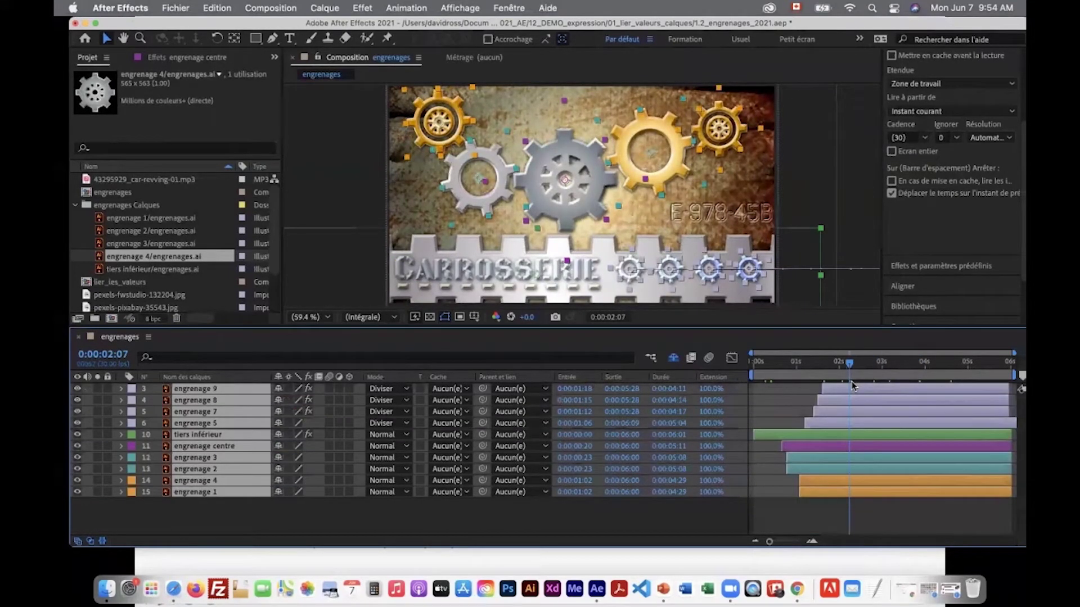
left_click_drag(850, 363, 874, 362)
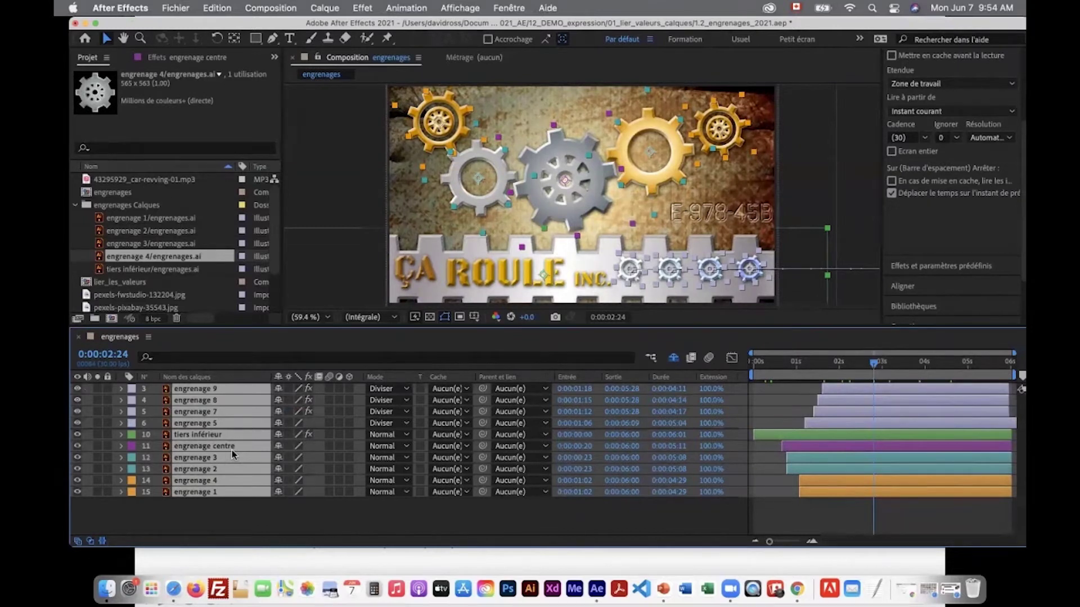
Reveal the expressions of all layers in the engrenages composition and enlarge the timeline area to read them.
key("super+a")
key("e")
key("e")
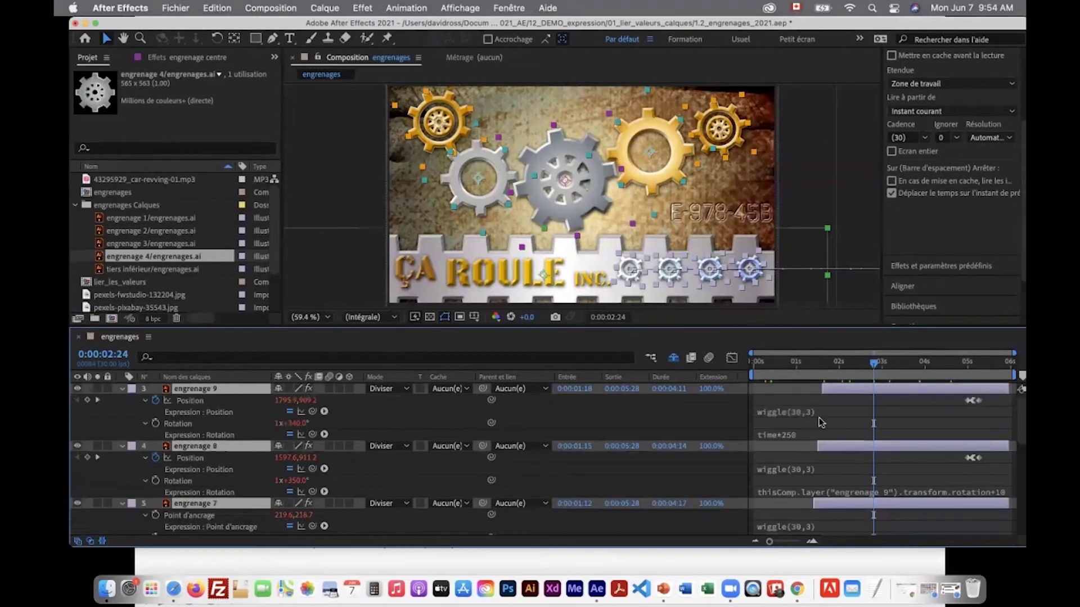
left_click_drag(737, 327, 736, 200)
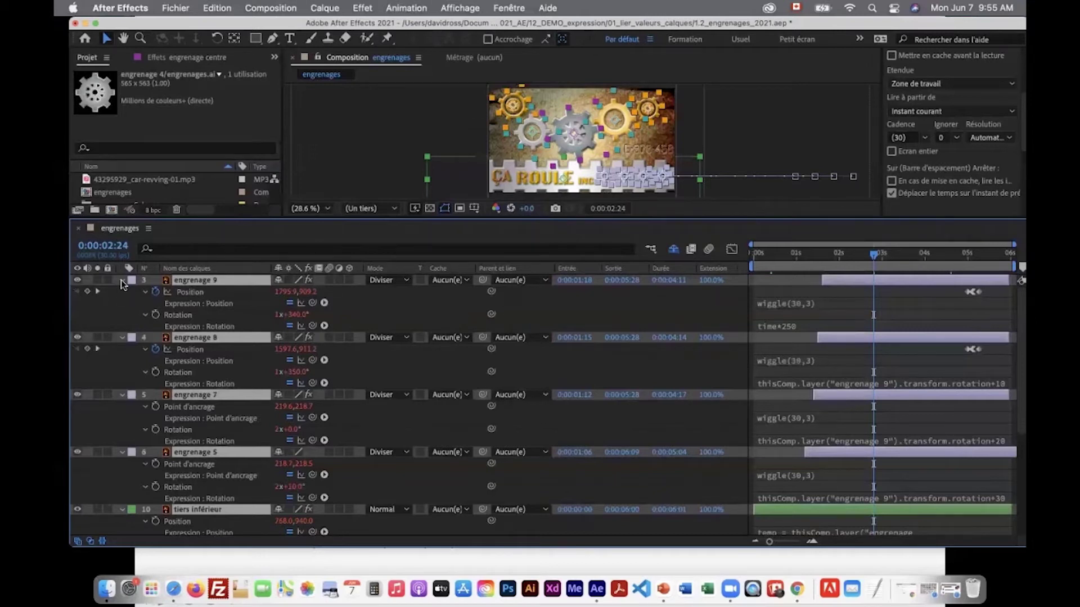
Collapse the properties of all layers and enlarge the composition preview again.
key("u")
left_click(129, 394)
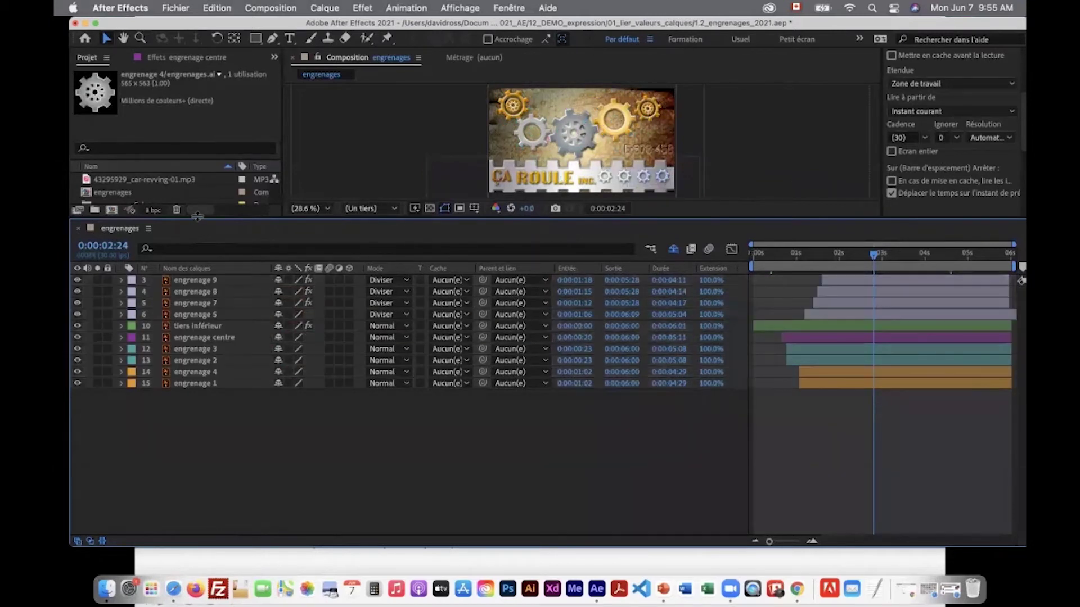
left_click_drag(198, 217, 197, 368)
left_click(77, 207)
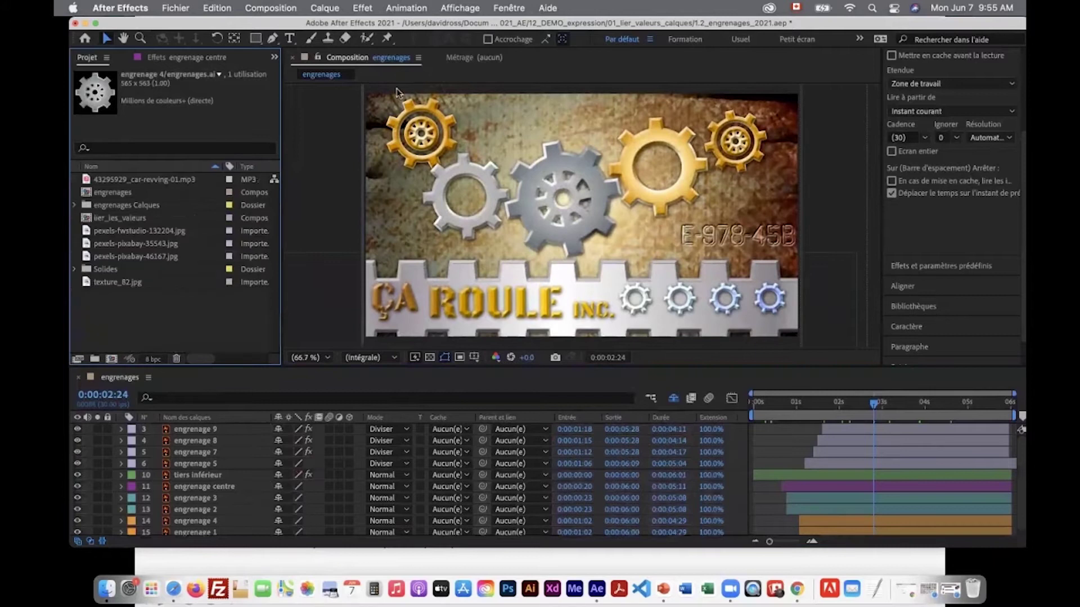
Create a new composition from the six engrenages 2 Calques layers and arrange the gears above the toothed bar.
key("super+n")
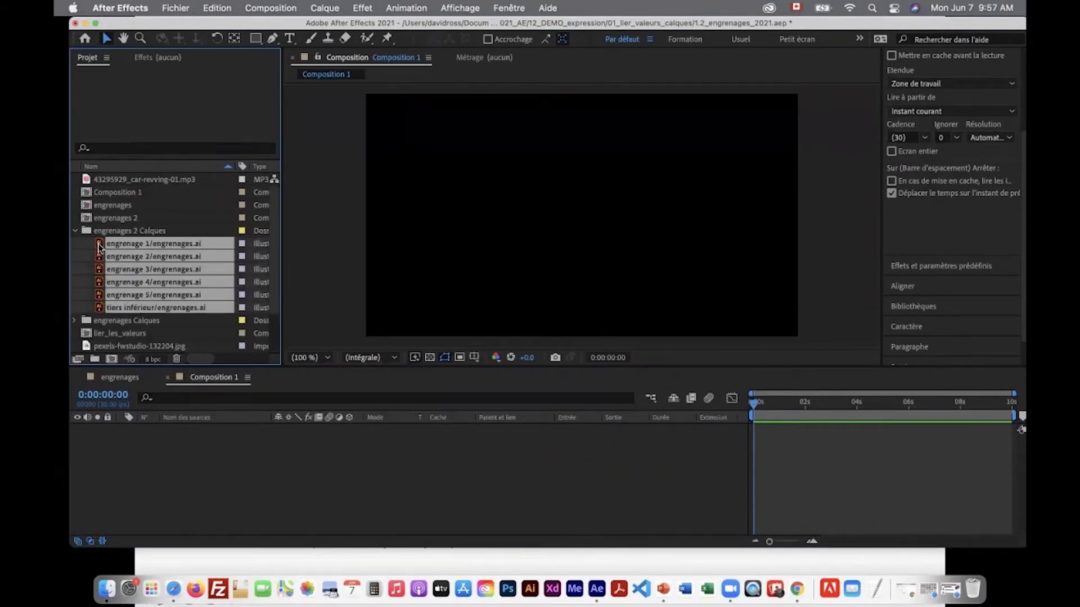
left_click_drag(99, 248, 147, 444)
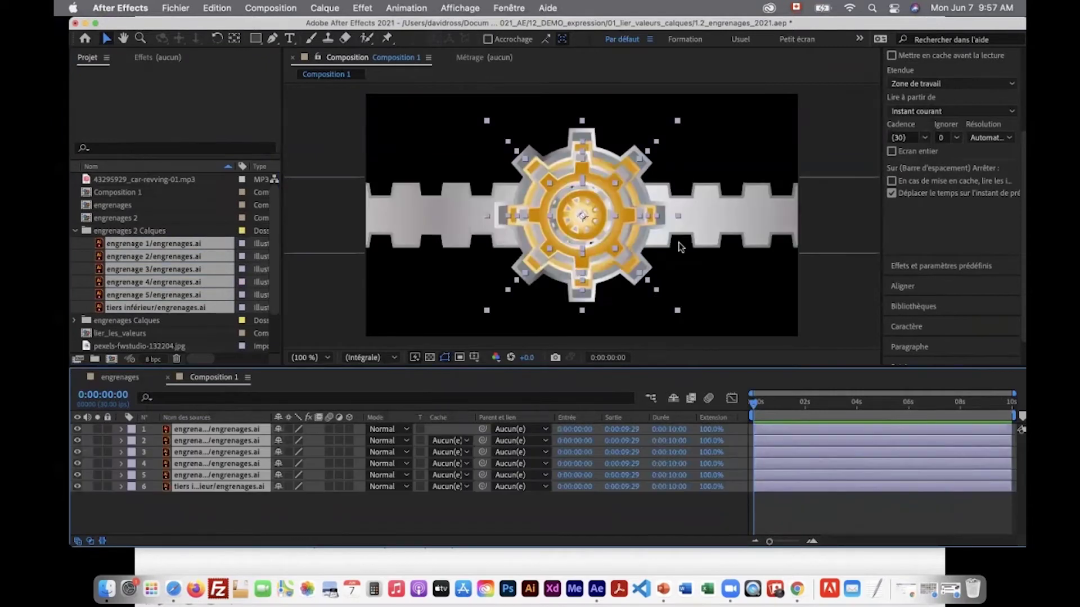
left_click_drag(641, 247, 501, 192)
left_click_drag(456, 242, 457, 319)
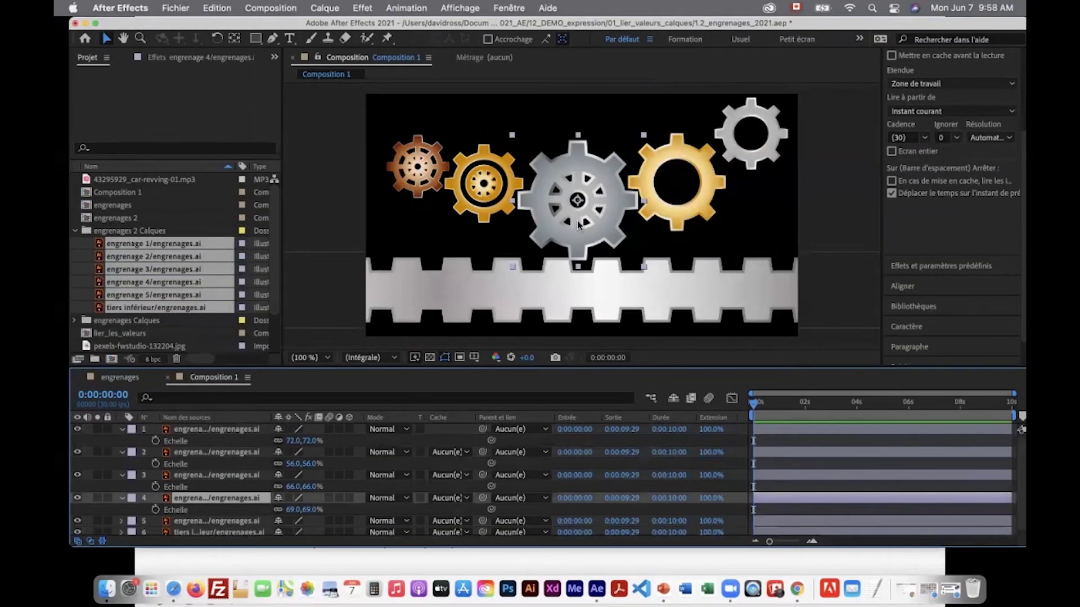
Set the label colour of the large central gear's layer to Rouge.
left_click(130, 498)
left_click(162, 338)
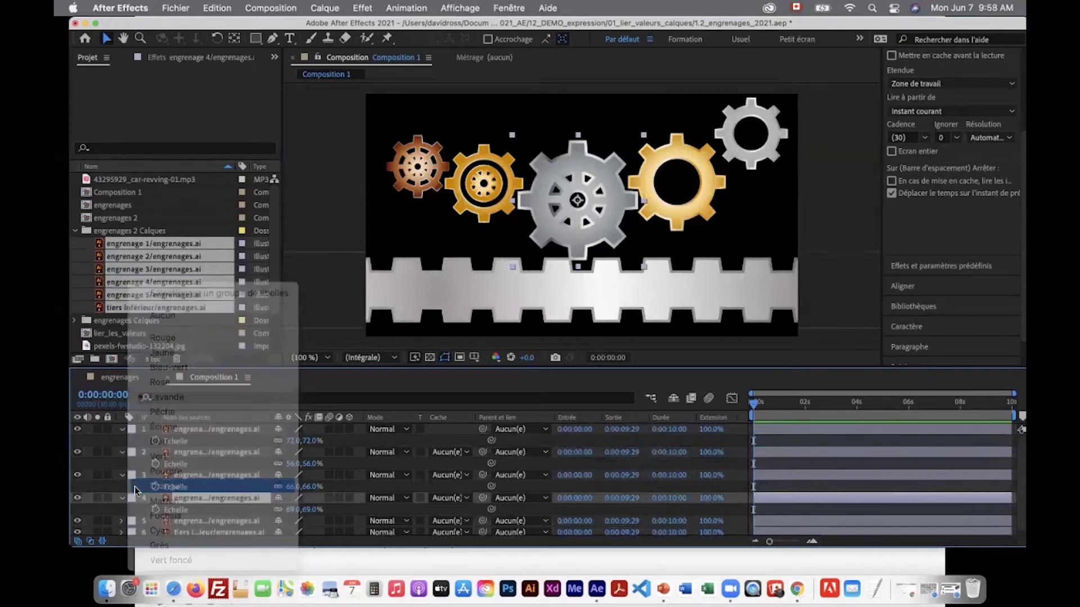
left_click_drag(343, 366, 344, 333)
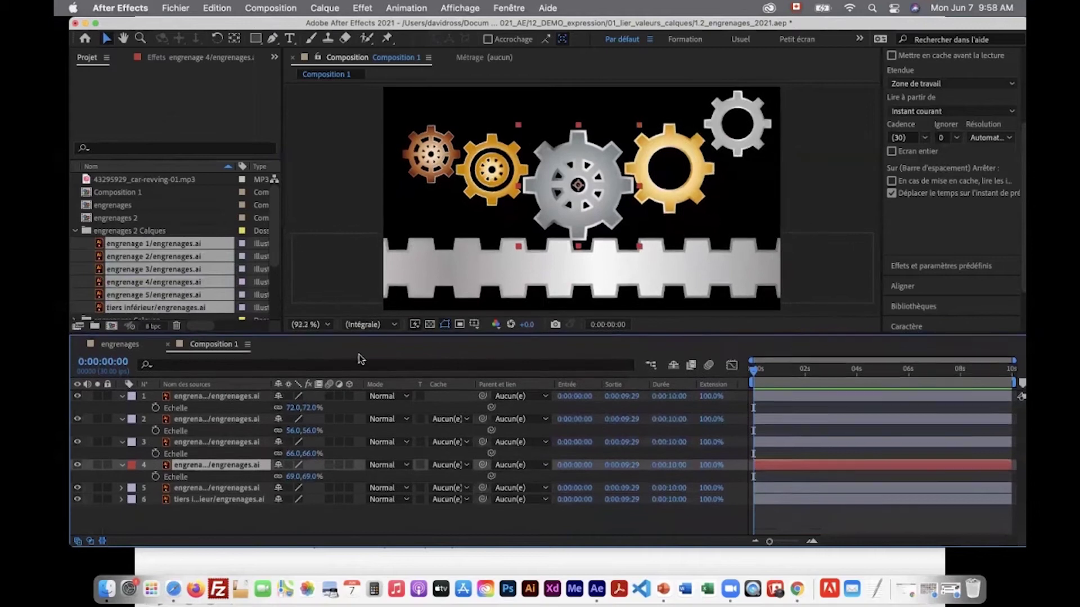
Add the expression time*50 to the Rotation property of the central gear's layer.
left_click(122, 464)
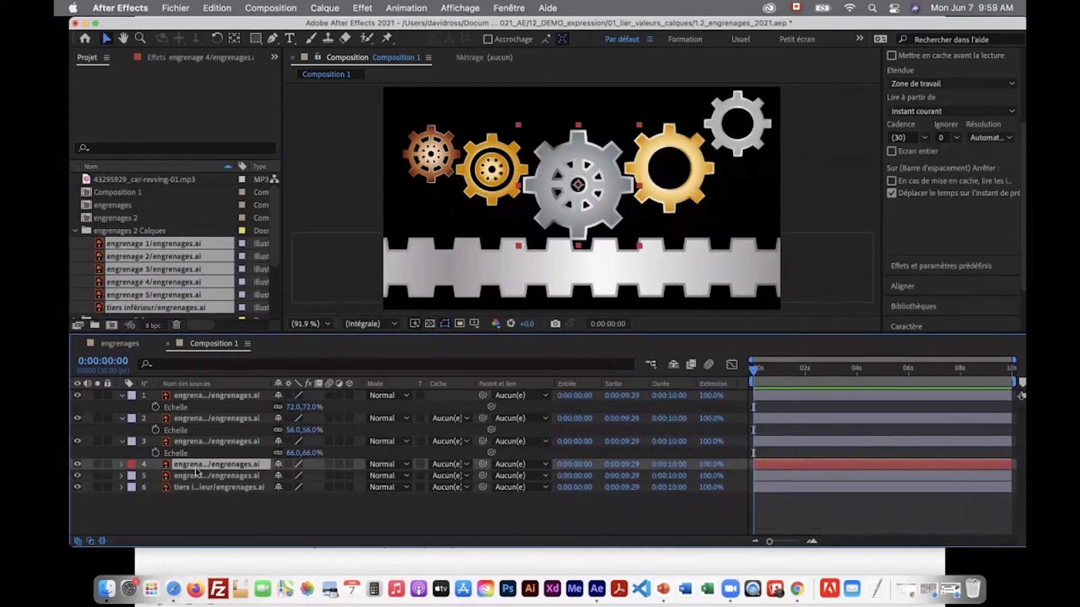
key("r")
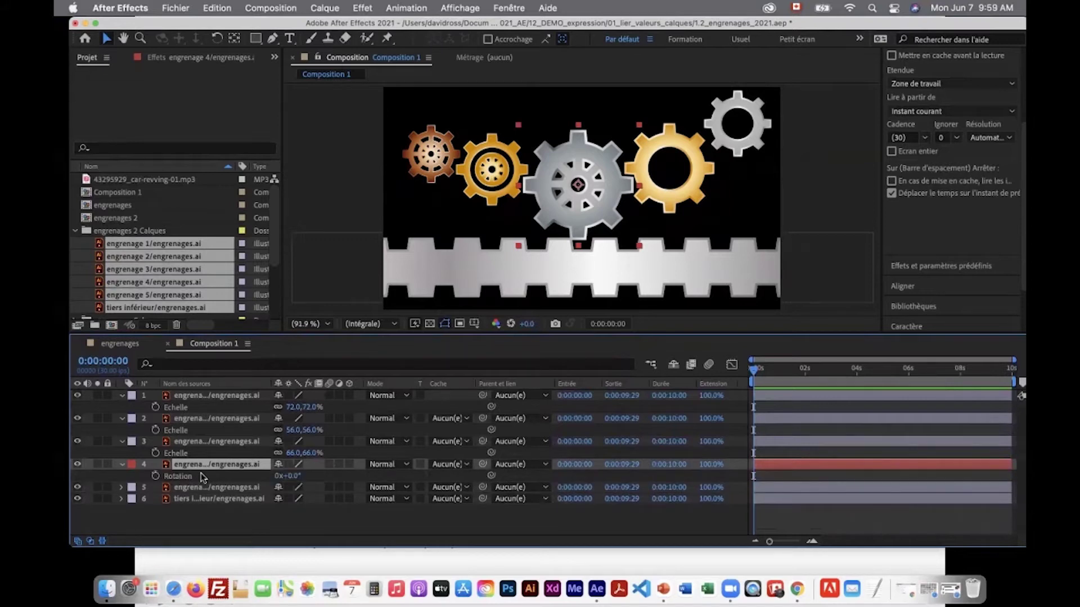
left_click(156, 477, "alt")
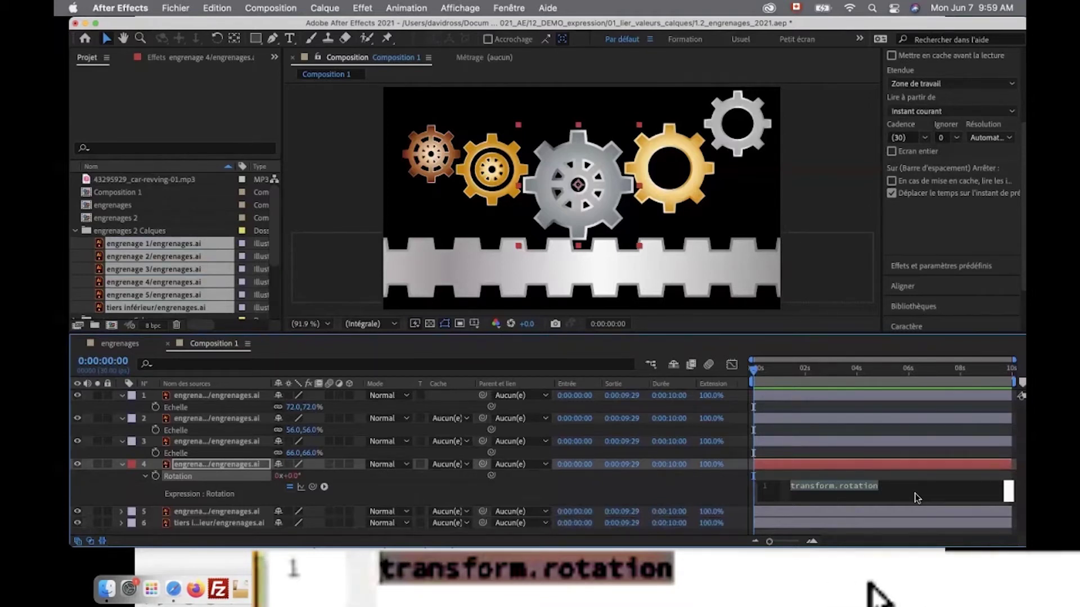
type("tim")
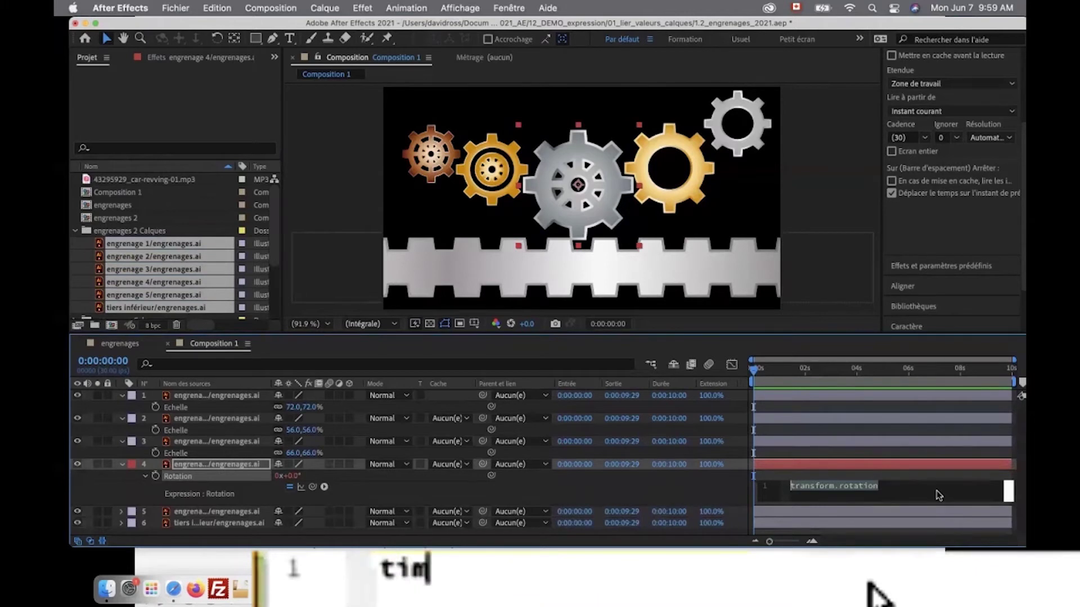
type("e")
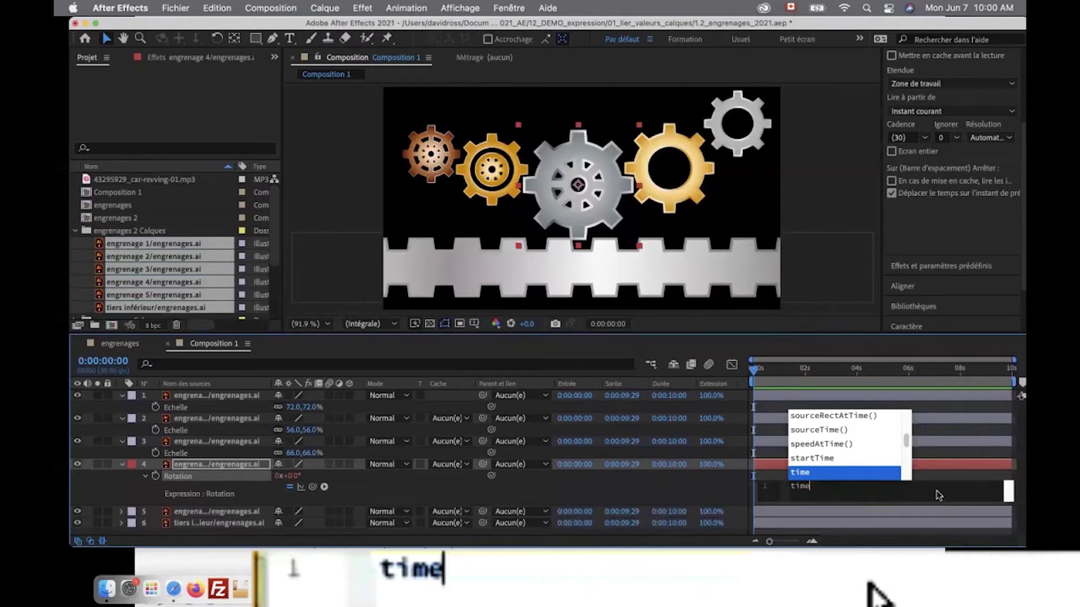
type("*50")
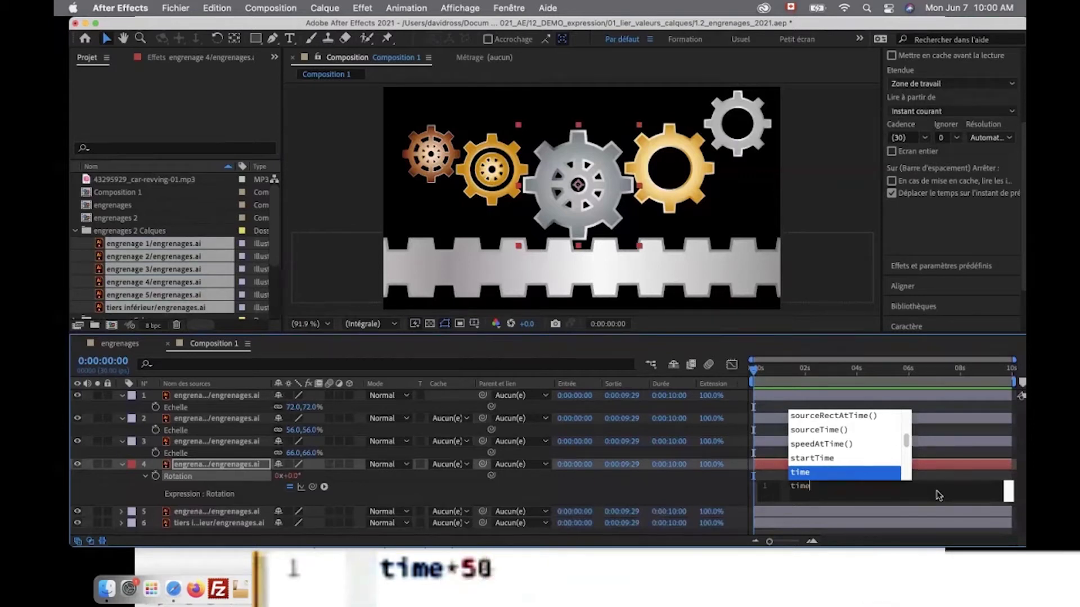
type("50")
left_click(800, 504)
Preview the central gear's rotation and examine its rotation value at one second and at nearby times.
key("space")
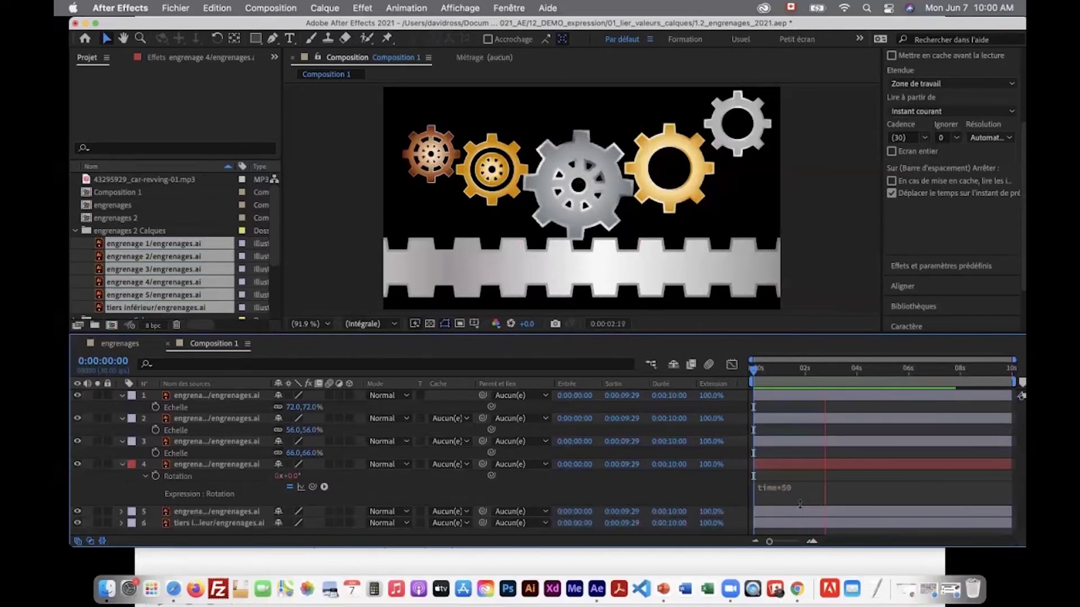
left_click(112, 360)
type("1")
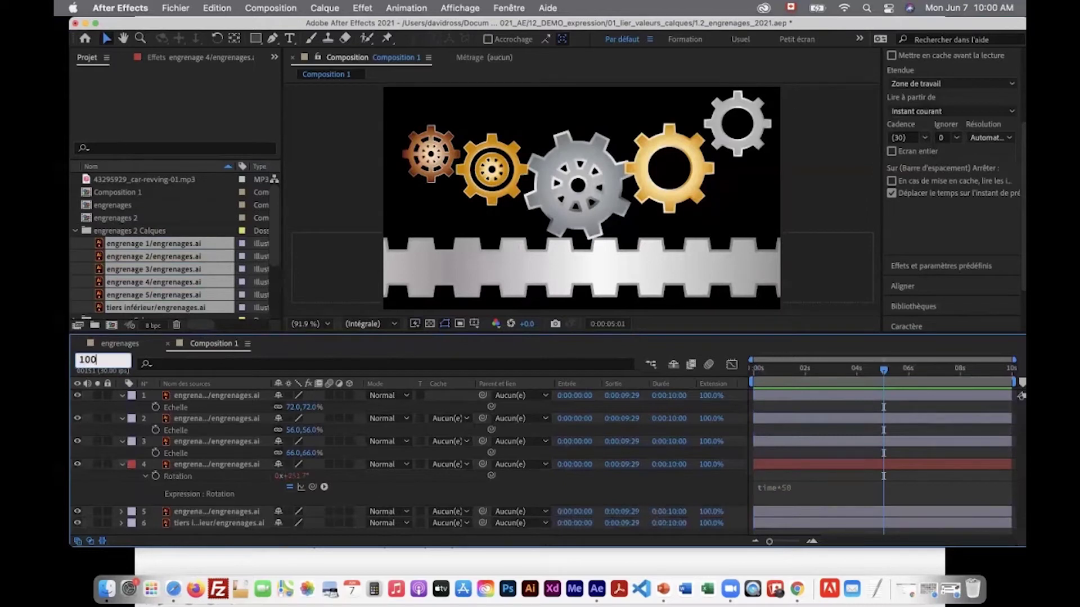
type("00")
key("Return")
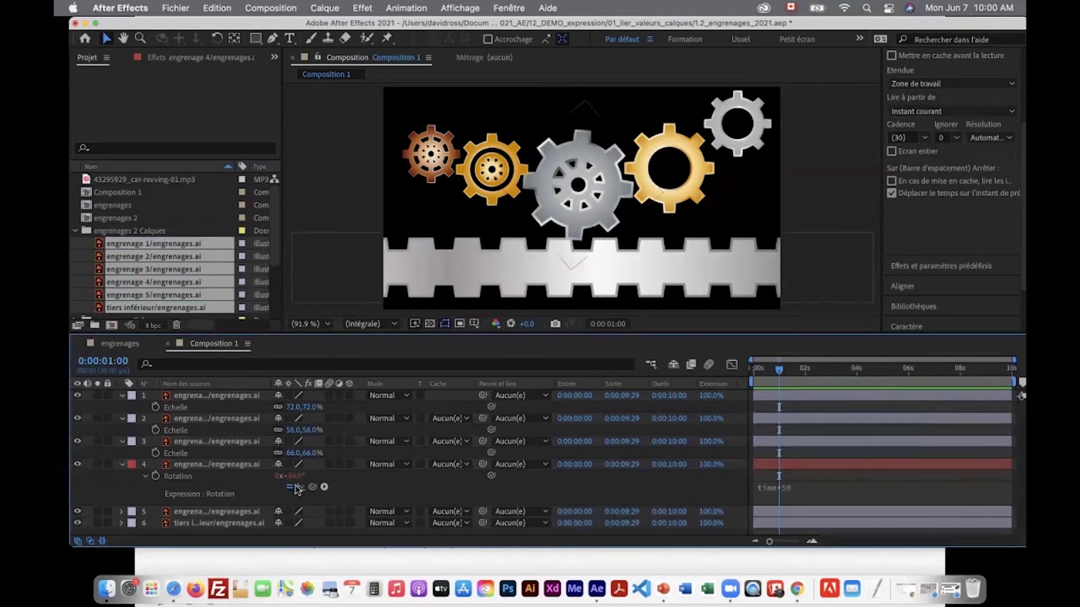
left_click(793, 370)
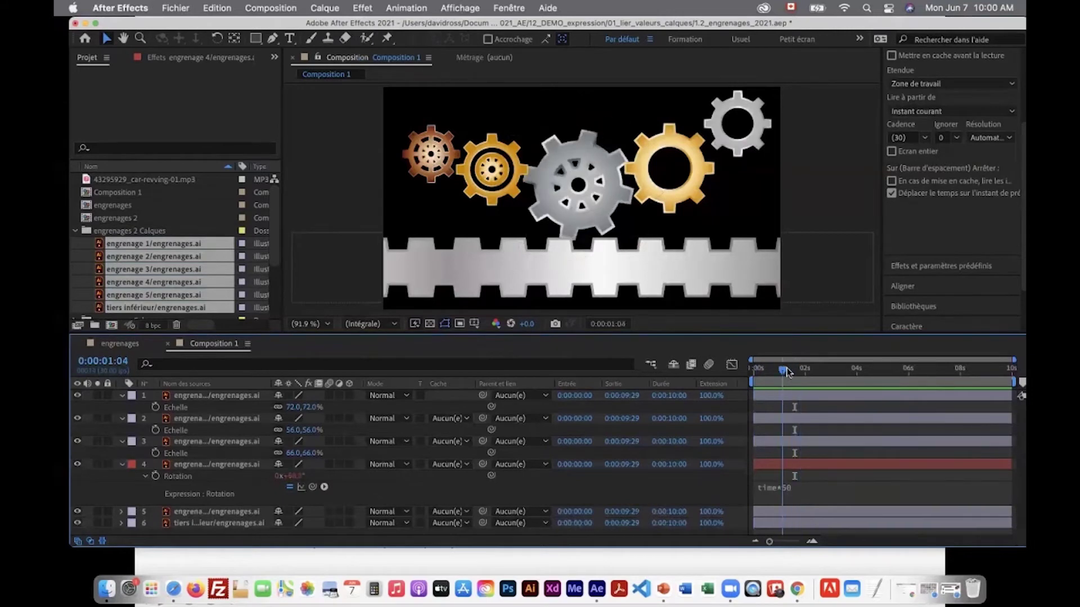
left_click_drag(794, 373, 783, 370)
left_click(775, 370)
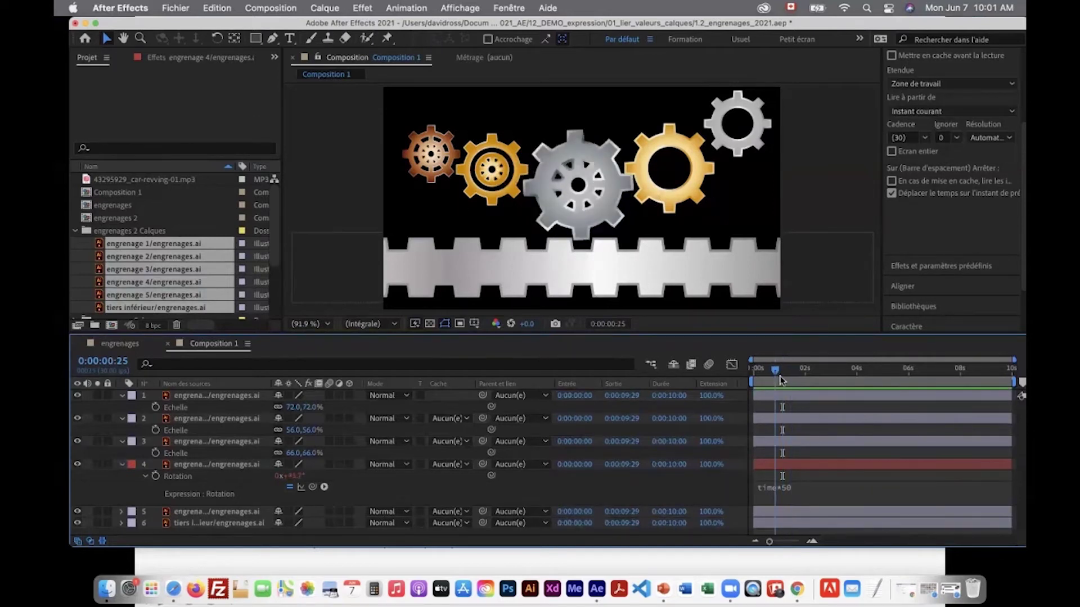
Change the central gear's rotation expression to time*100 and preview the result.
left_click(786, 489)
left_click(817, 487)
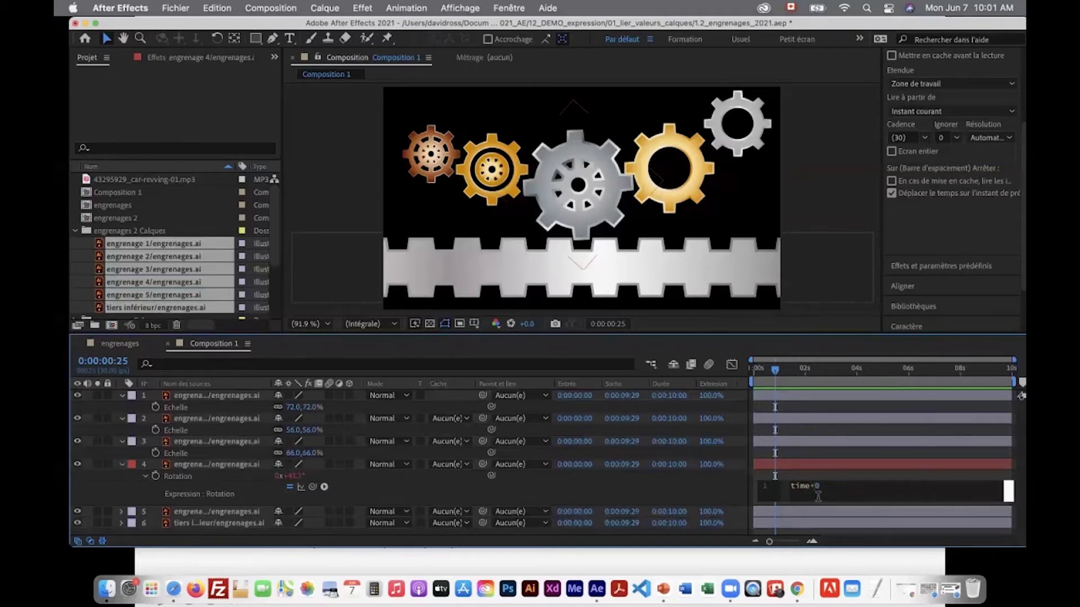
type("00")
left_click(699, 492)
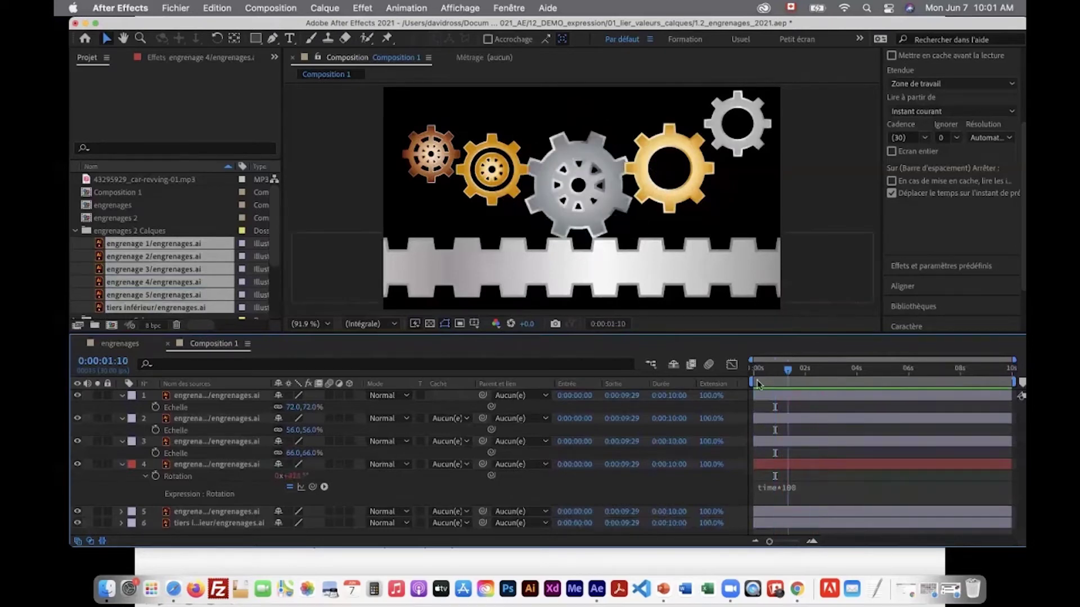
key("space")
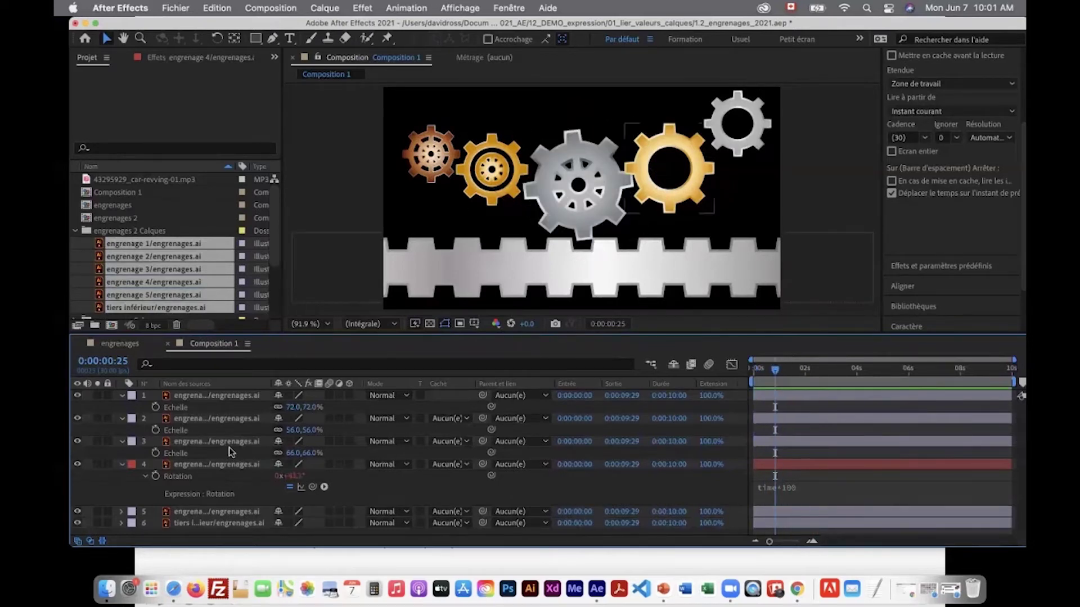
Set the label colour of the engrenage 3 layer, the large gold gear, to Jaune.
left_click(230, 452)
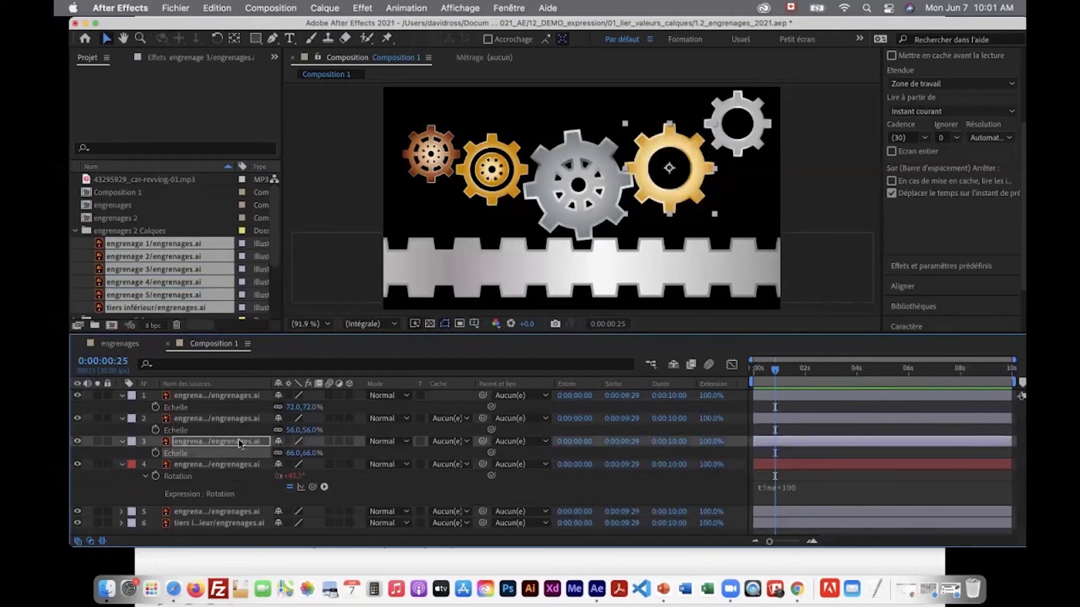
left_click(131, 444)
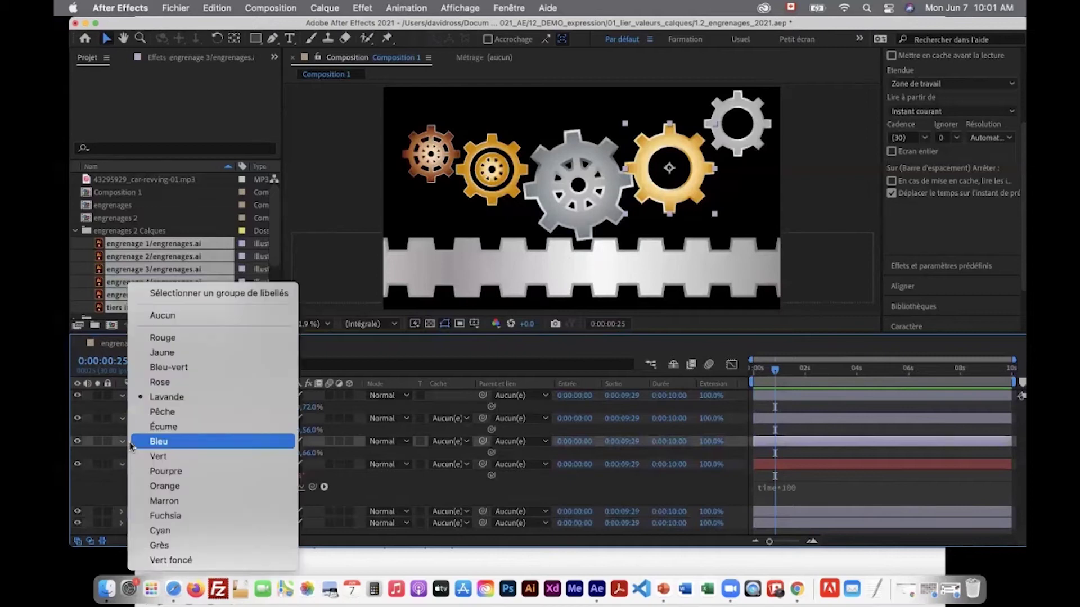
left_click(151, 354)
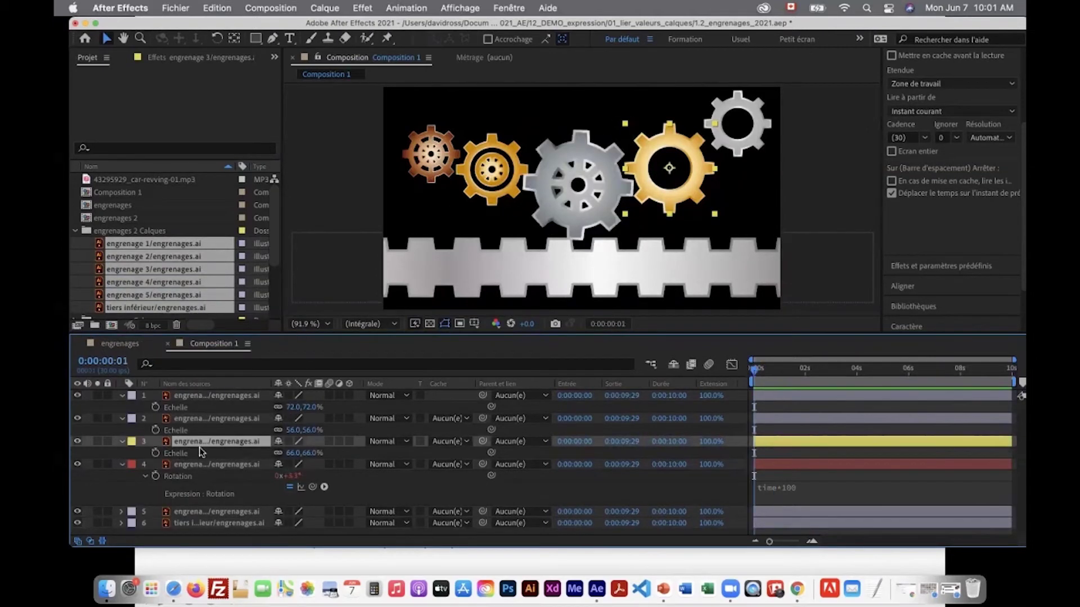
Add an expression to the engrenage 3 layer's Rotation that links it to the Rotation of engrenage 4, the central gear.
key("r")
left_click(157, 454, "alt")
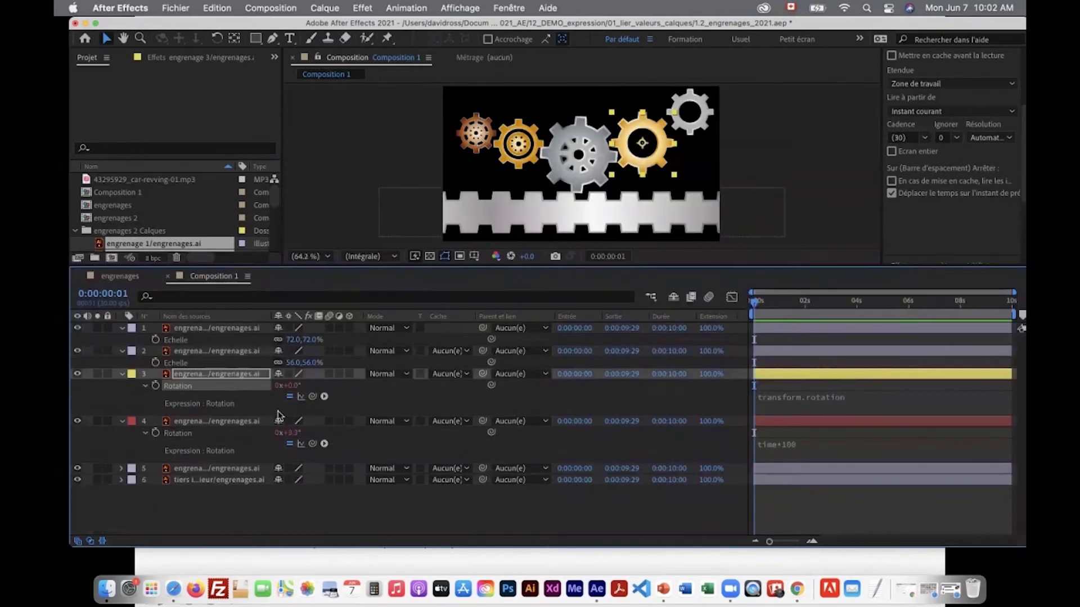
left_click_drag(314, 398, 863, 511)
mouse_move(324, 396)
left_mouse_down()
mouse_move(453, 419)
mouse_move(518, 412)
mouse_move(284, 427)
mouse_move(311, 400)
left_mouse_up()
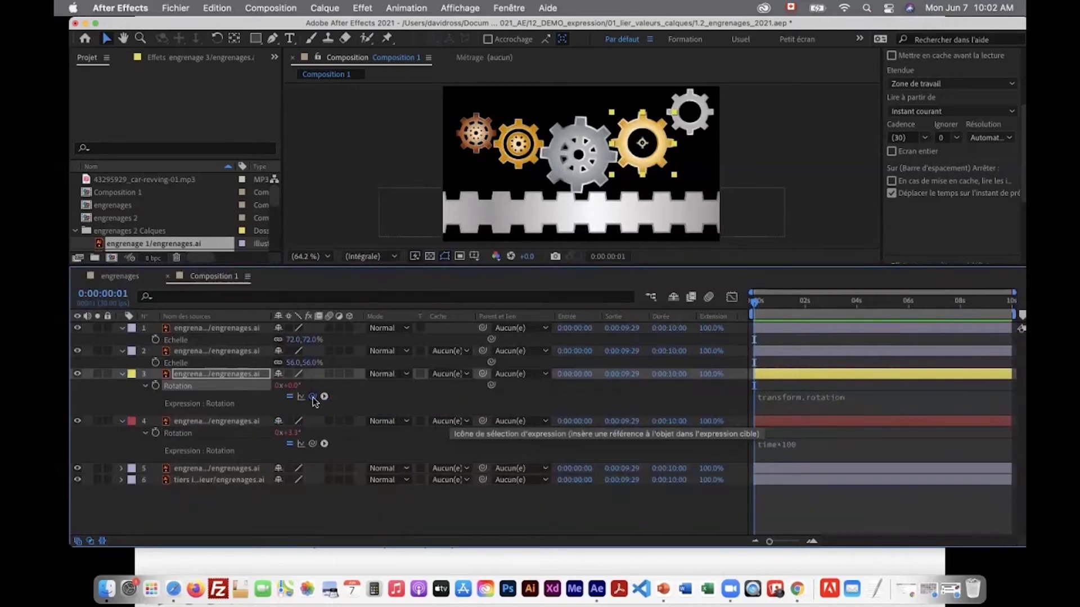
left_click_drag(313, 401, 186, 438)
left_click_drag(250, 420, 181, 439)
key("KP_Enter")
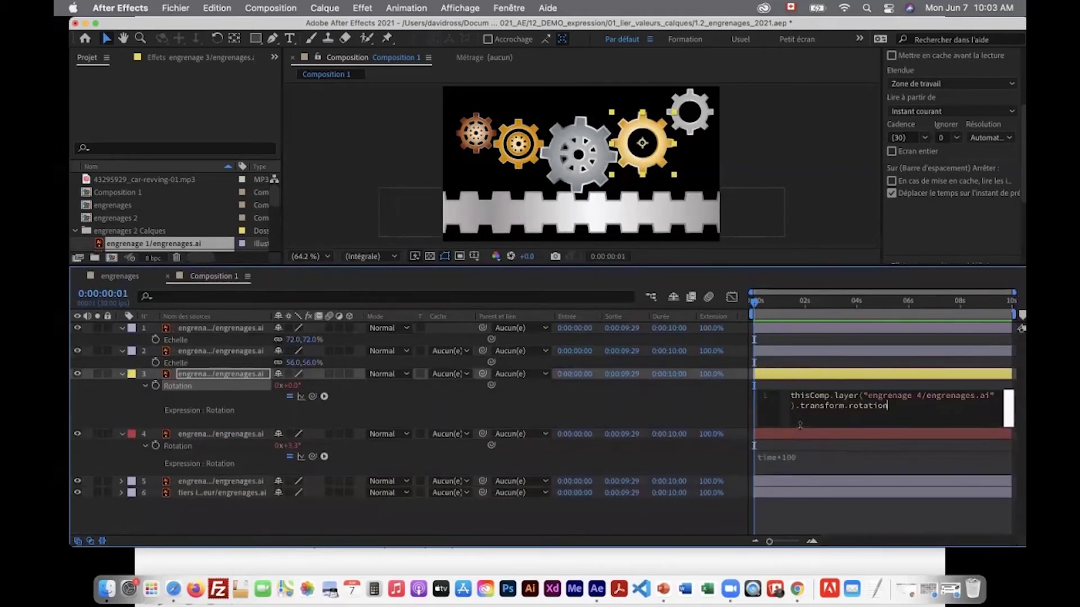
left_click(102, 541)
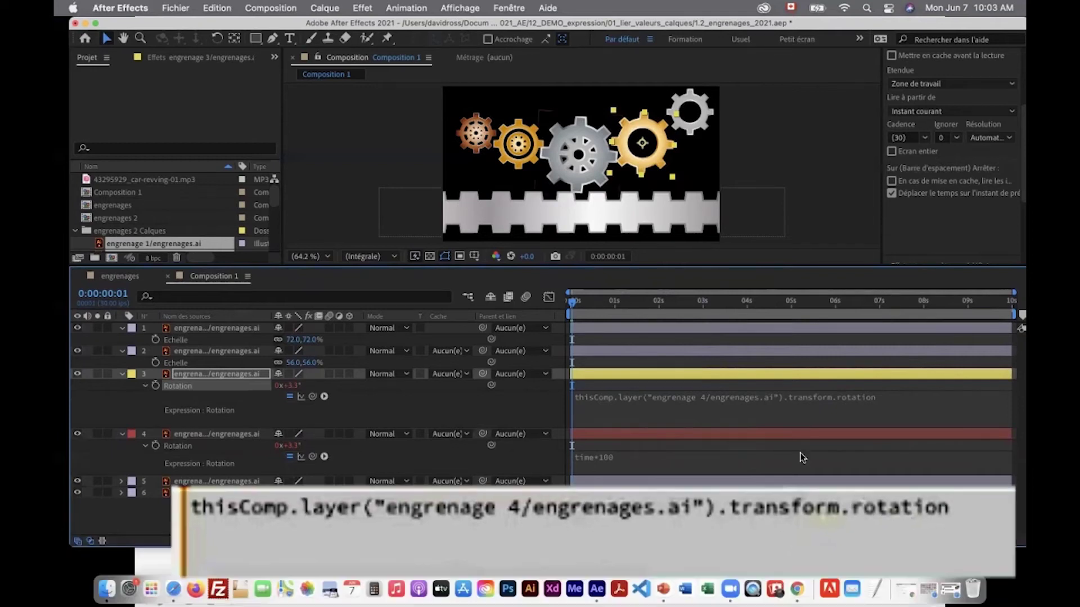
left_click(807, 420)
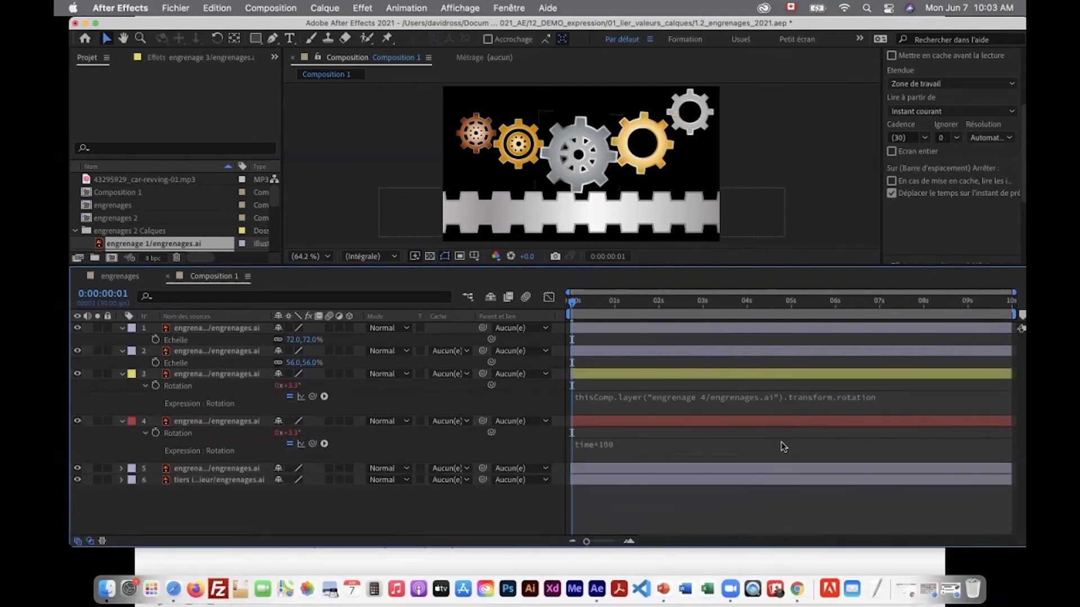
Preview the composition and examine how the large gold gear turns relative to the central gear.
key("space")
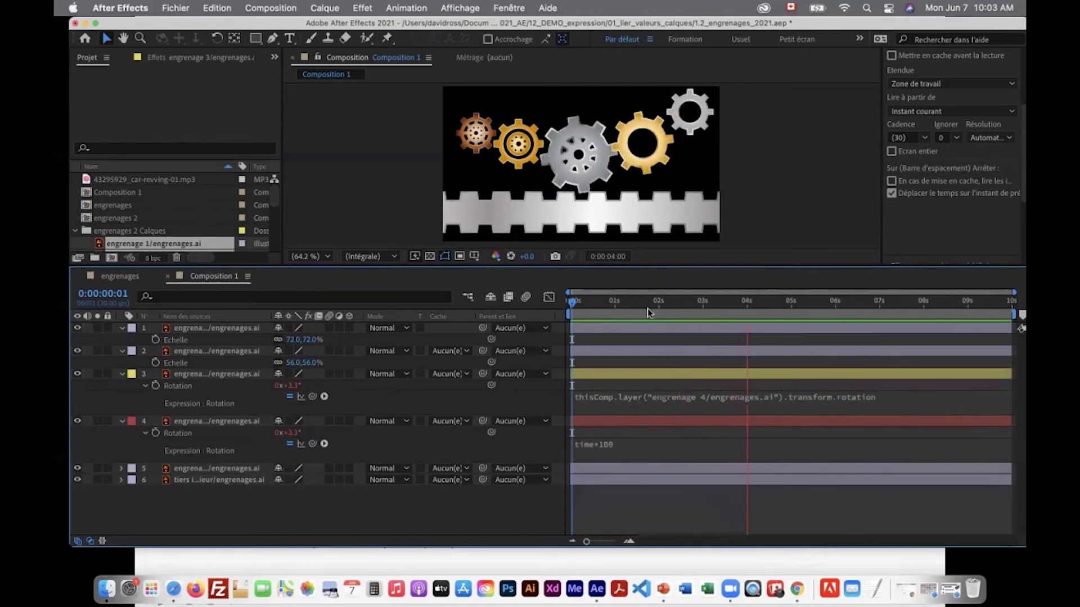
key("space")
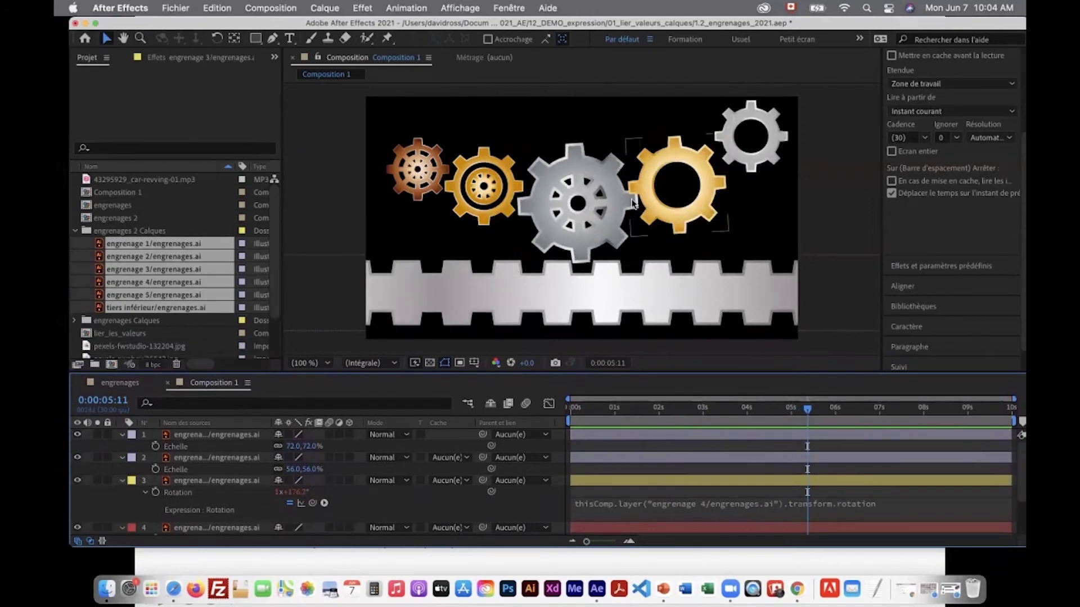
left_click_drag(806, 409, 785, 418)
key("space")
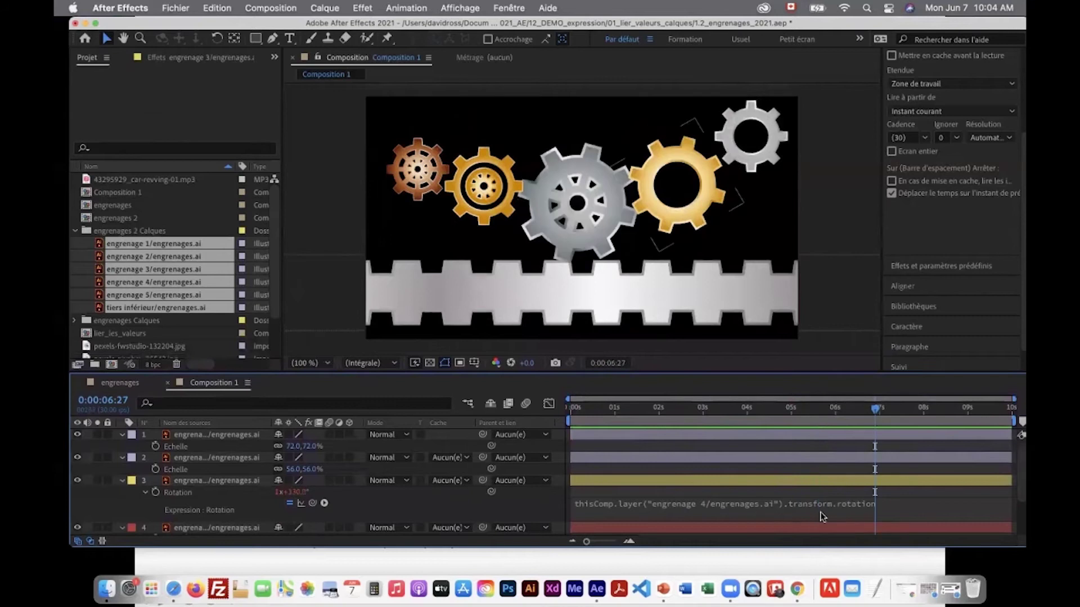
Append *-1 to the engrenage 3 rotation expression to reverse its direction, and scrub through the timeline to check the motion.
left_click(779, 514)
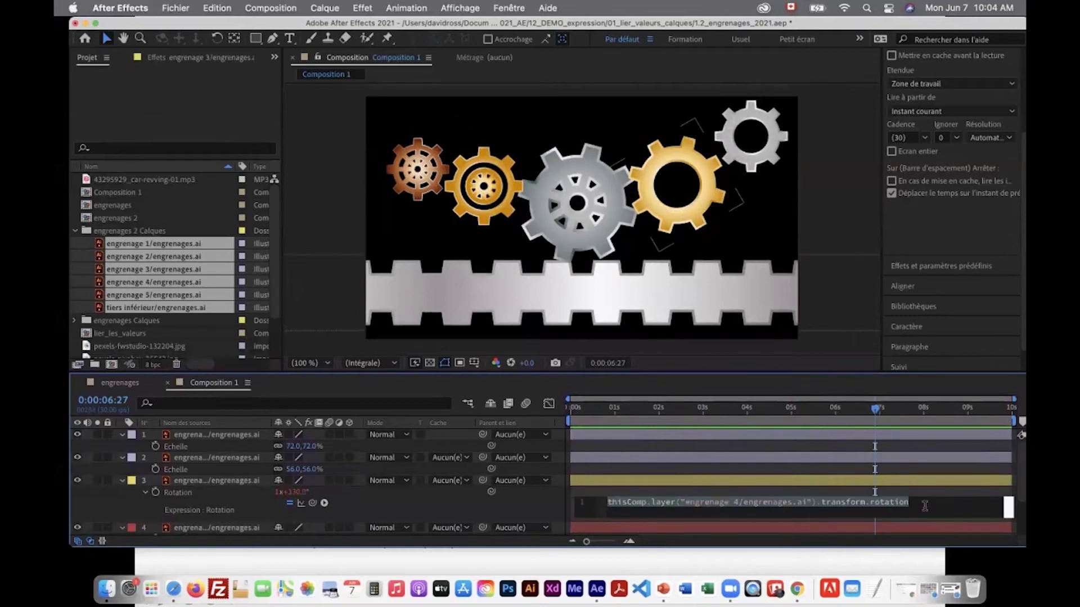
left_click_drag(880, 410, 877, 410)
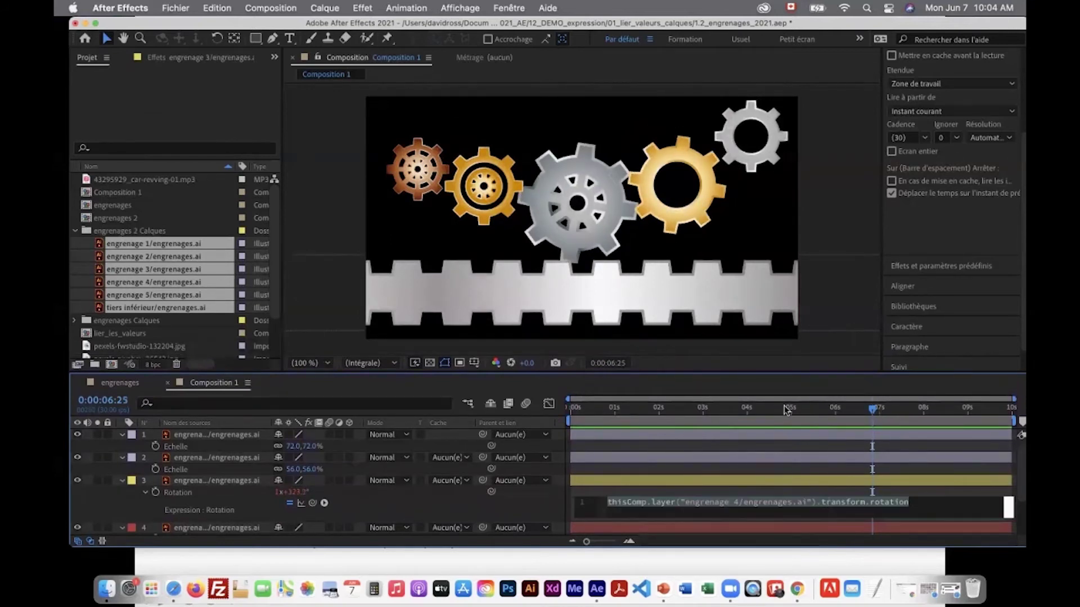
left_click_drag(770, 372, 770, 307)
left_click(922, 444)
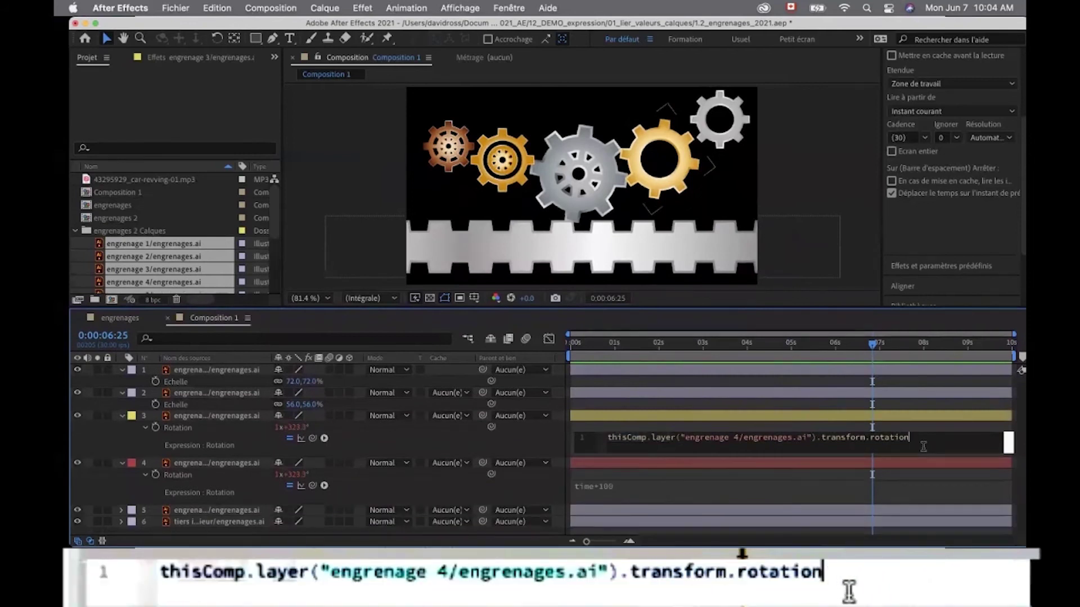
type("*")
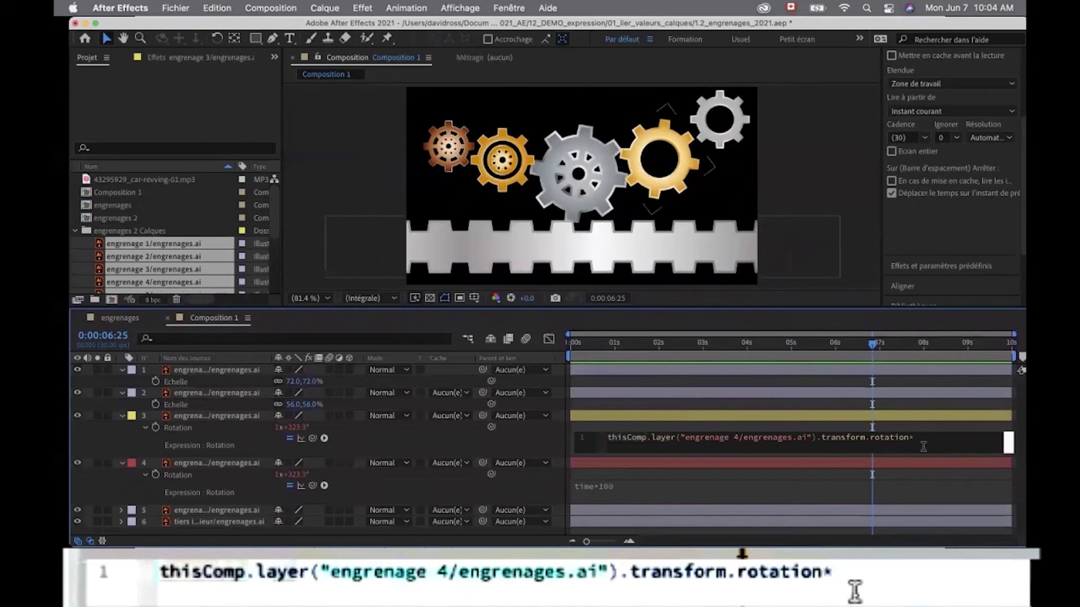
type("-1")
left_click(875, 344)
left_click_drag(876, 345, 735, 352)
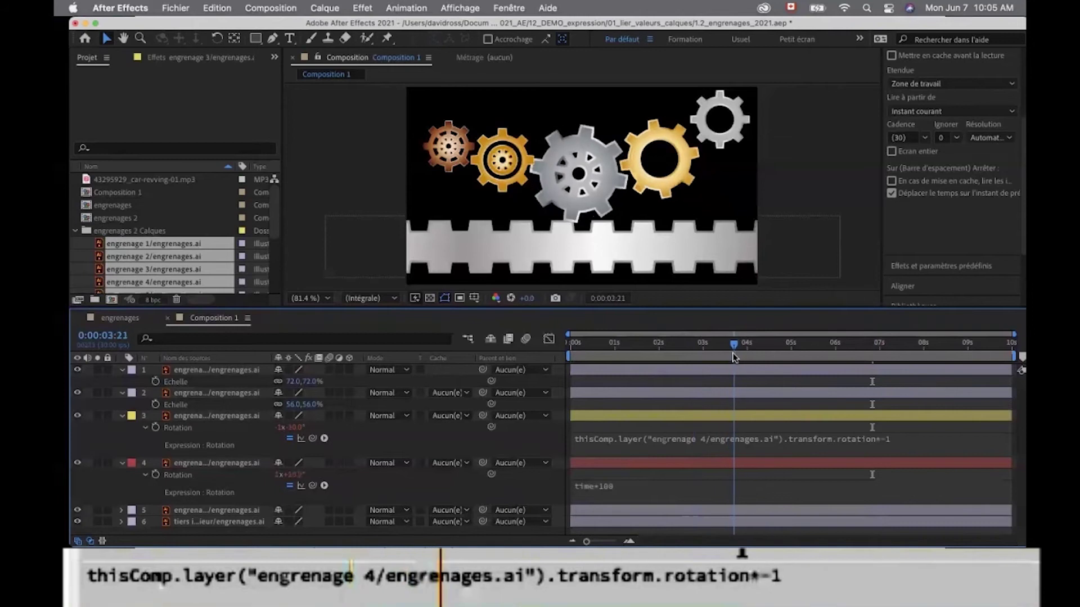
Try offsetting the large gold gear by appending +20 to its rotation expression, and check it near four seconds.
left_click(909, 441)
left_click(939, 444)
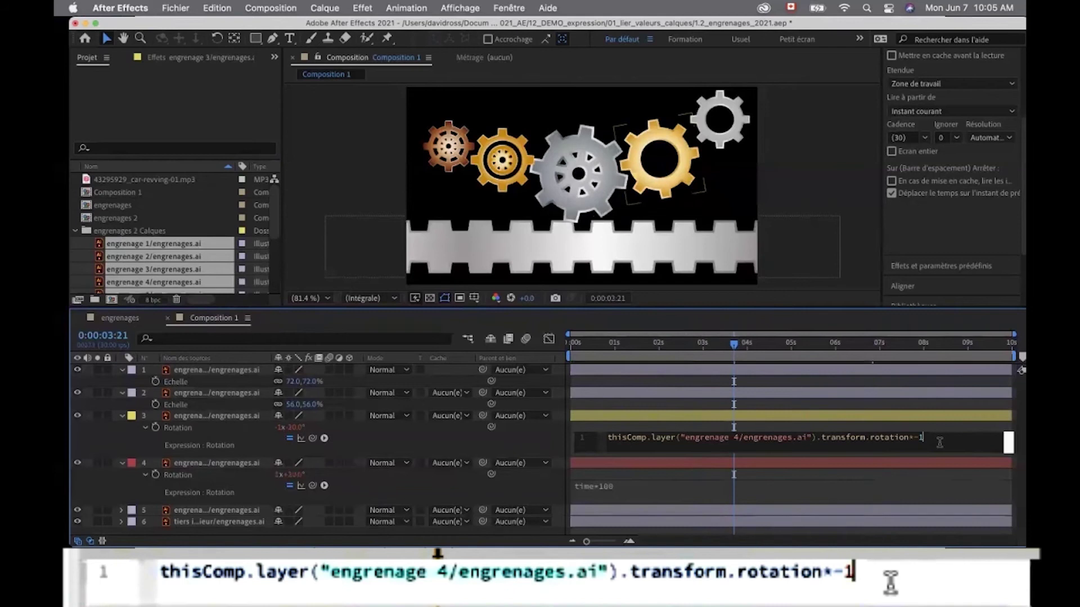
type("+20")
key("Return")
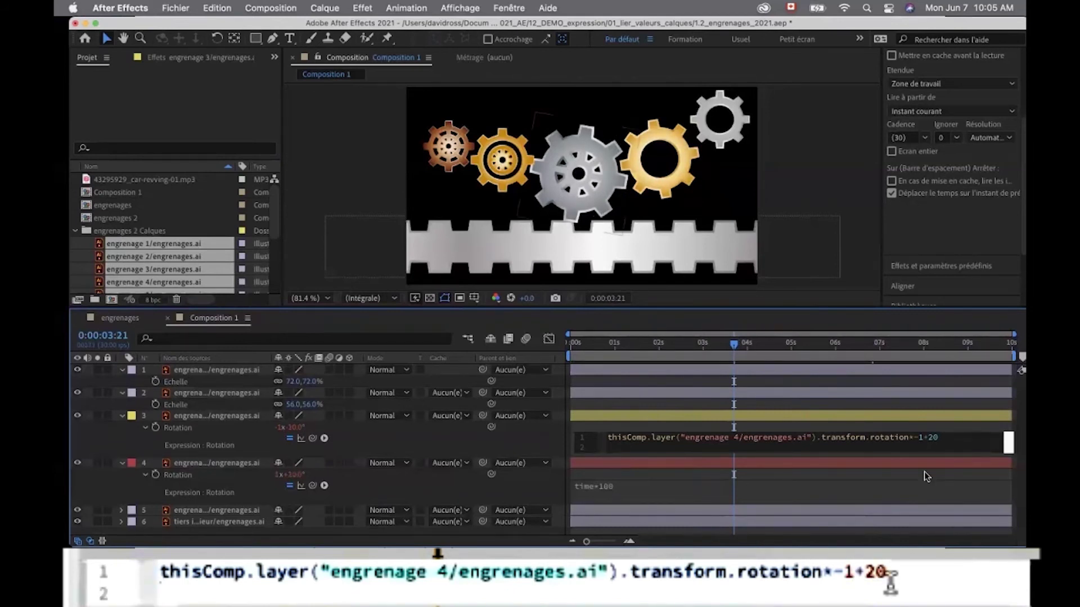
left_click(927, 475)
left_click(751, 343)
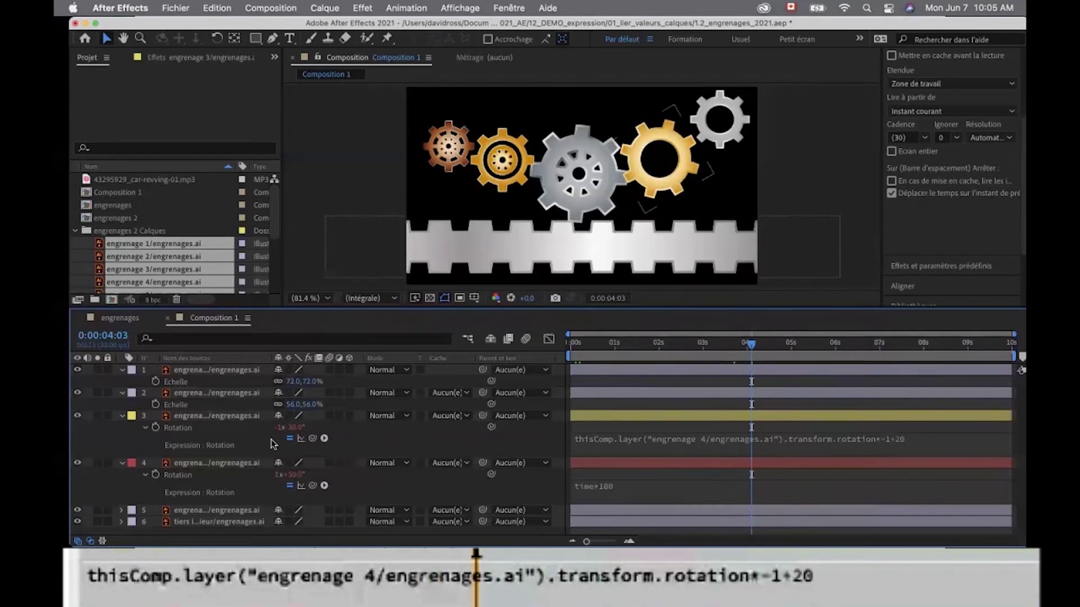
Remove the +20 offset from the engrenage 3 rotation expression, leaving it ending in *-1.
left_click(950, 440)
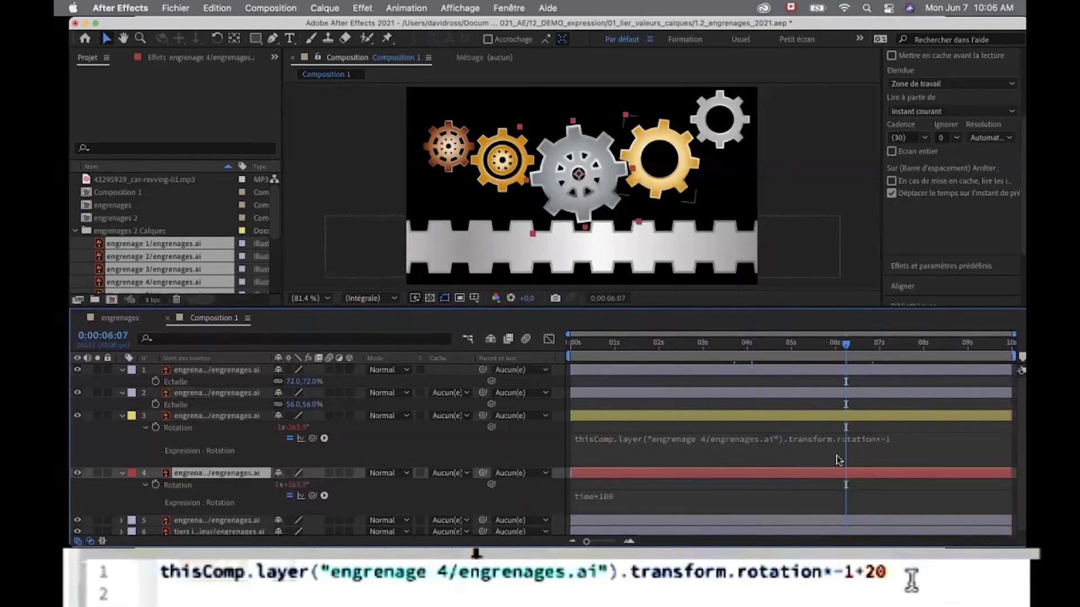
key("BackSpace")
key("BackSpace")
key("BackSpace")
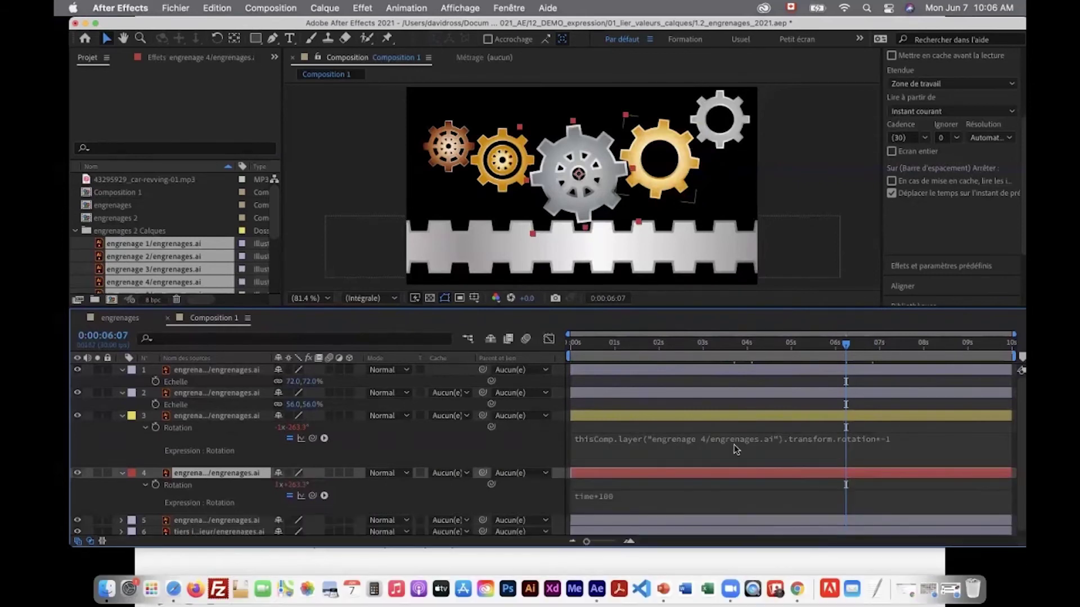
Nudge the small silver, small gold and copper gears in the composition so they sit closer to their neighbouring gears.
left_click(718, 142)
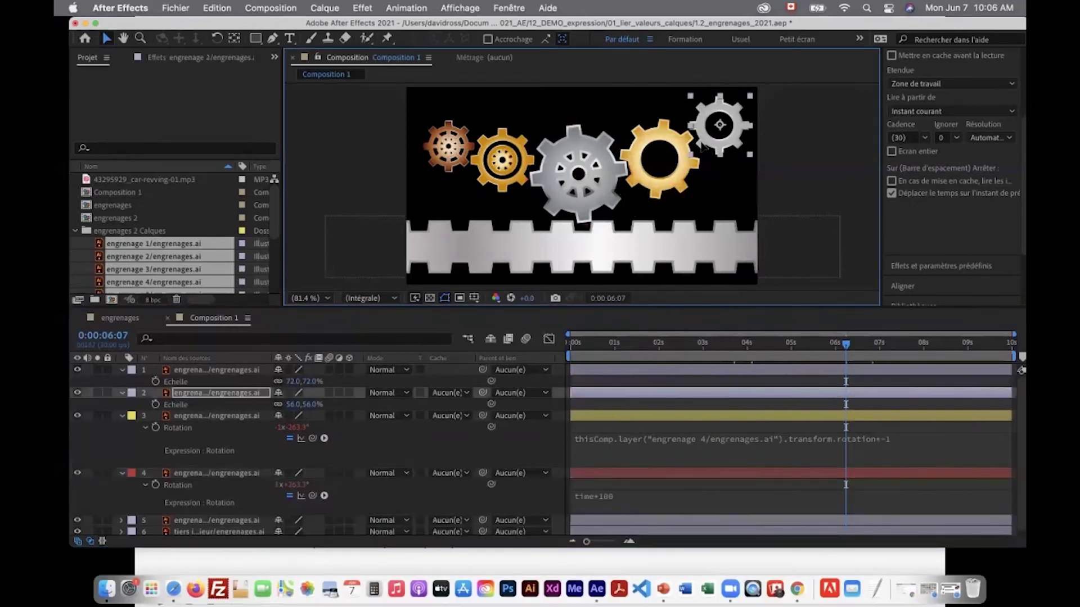
left_click(518, 175)
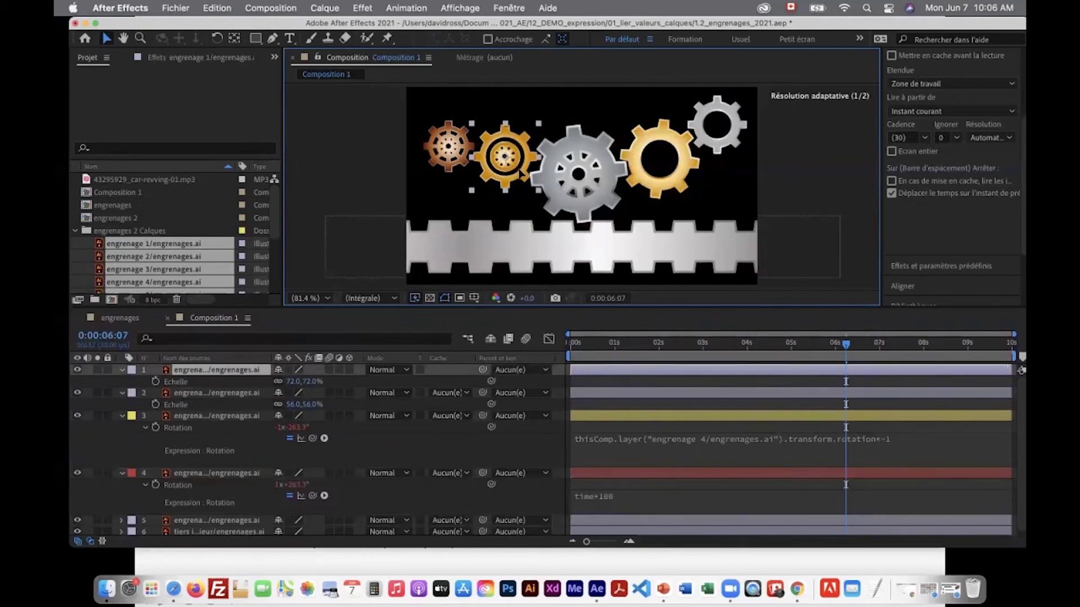
left_click(450, 153)
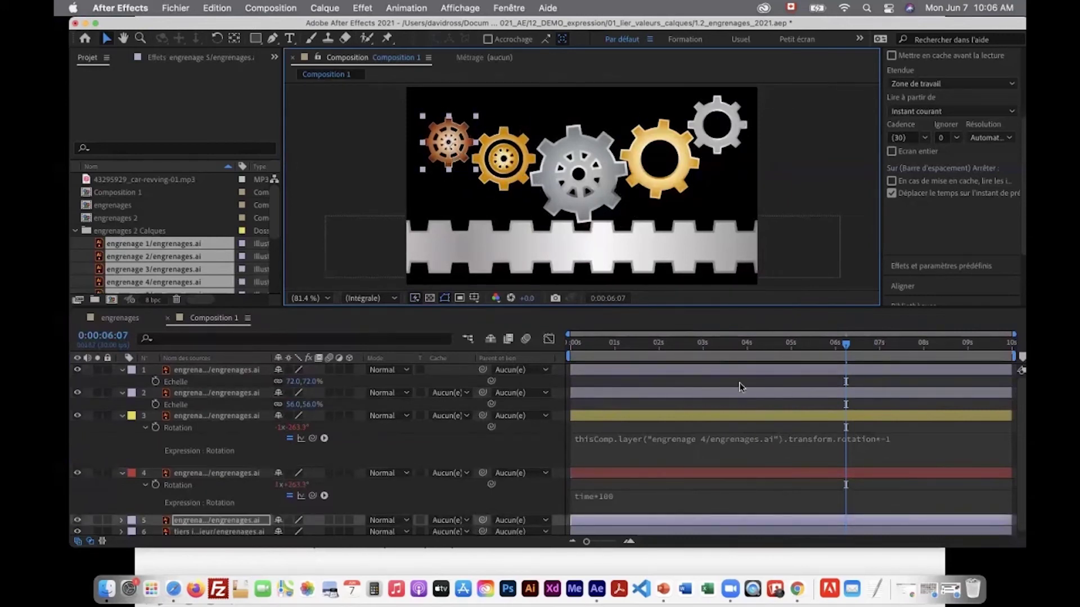
Collapse the engrenage 3 layer and toggle the tiers inférieur layer's visibility off and on to identify it in the composition.
left_click(122, 417)
left_click(77, 486)
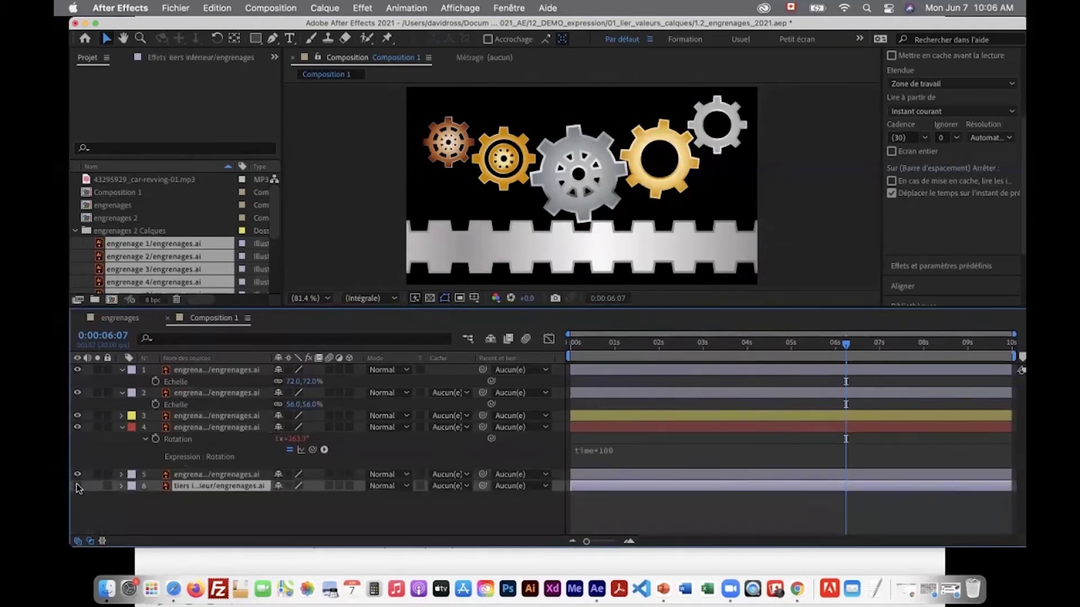
left_click(77, 486)
left_click(77, 486)
left_click(77, 486)
left_click(77, 486)
left_click(77, 486)
left_click(77, 486)
left_click(77, 486)
Move the toothed rack slightly so its teeth fit with those of the central gear.
left_click_drag(590, 242, 581, 214)
left_click(601, 190)
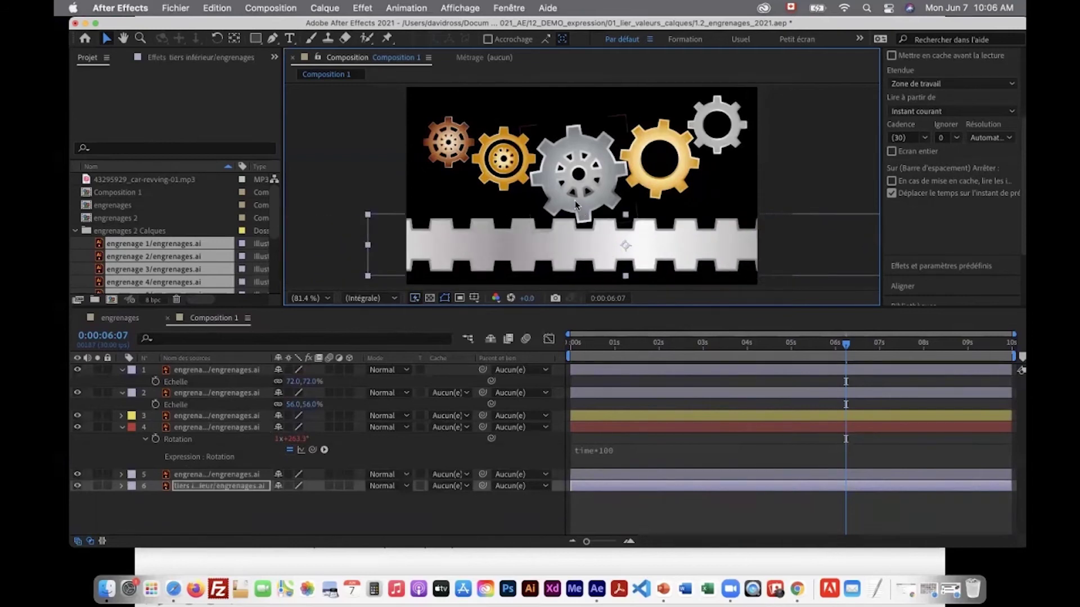
left_click(576, 205)
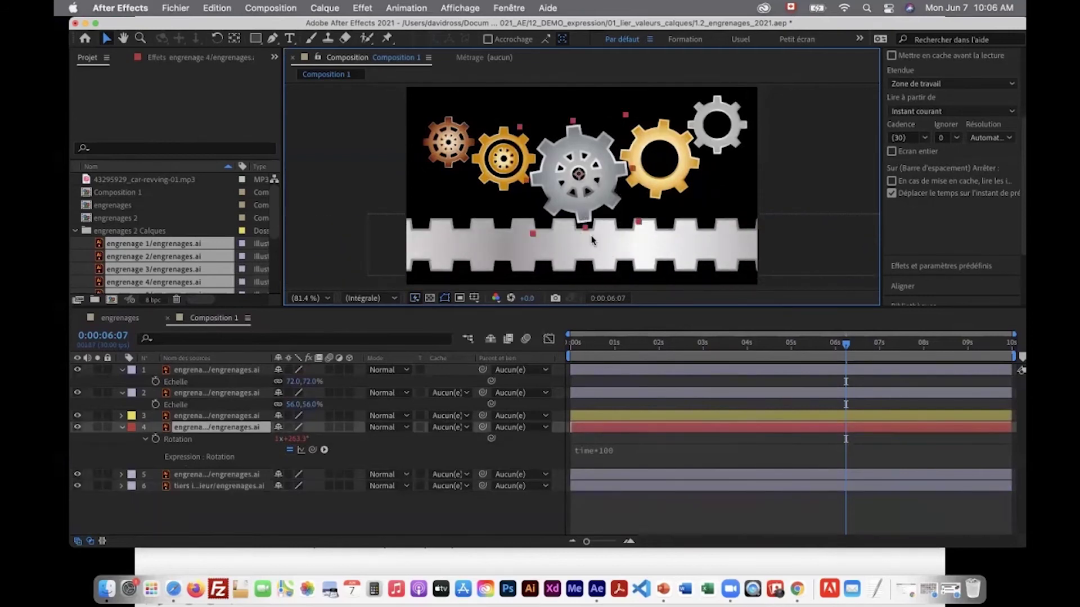
Add an expression to the tiers inférieur layer's Position linking both coordinates to engrenage 4's Rotation, and scrub through the timeline to check the movement.
left_click(587, 252)
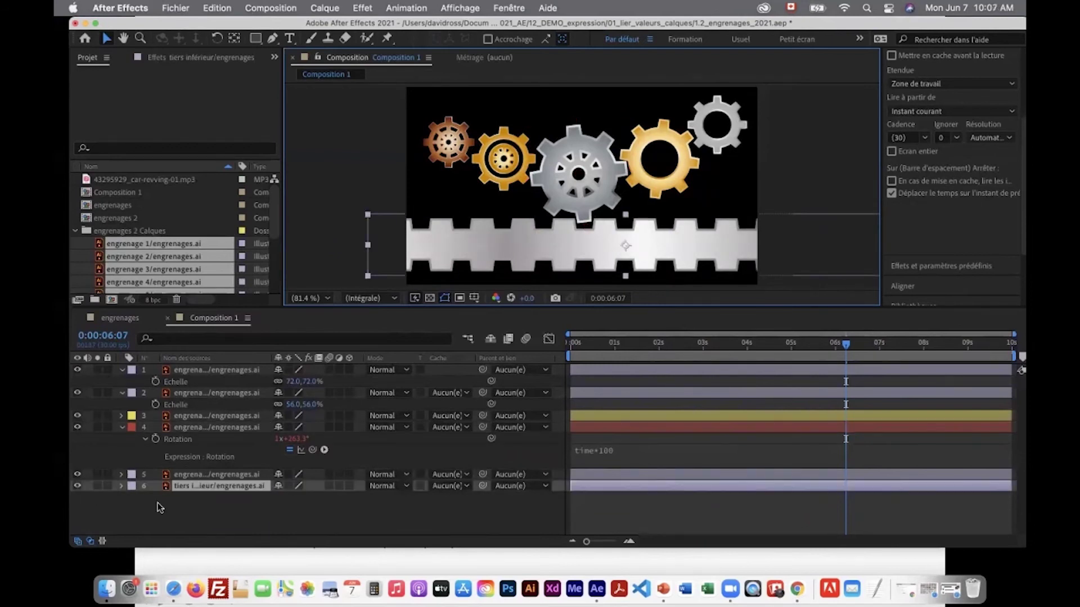
key("p")
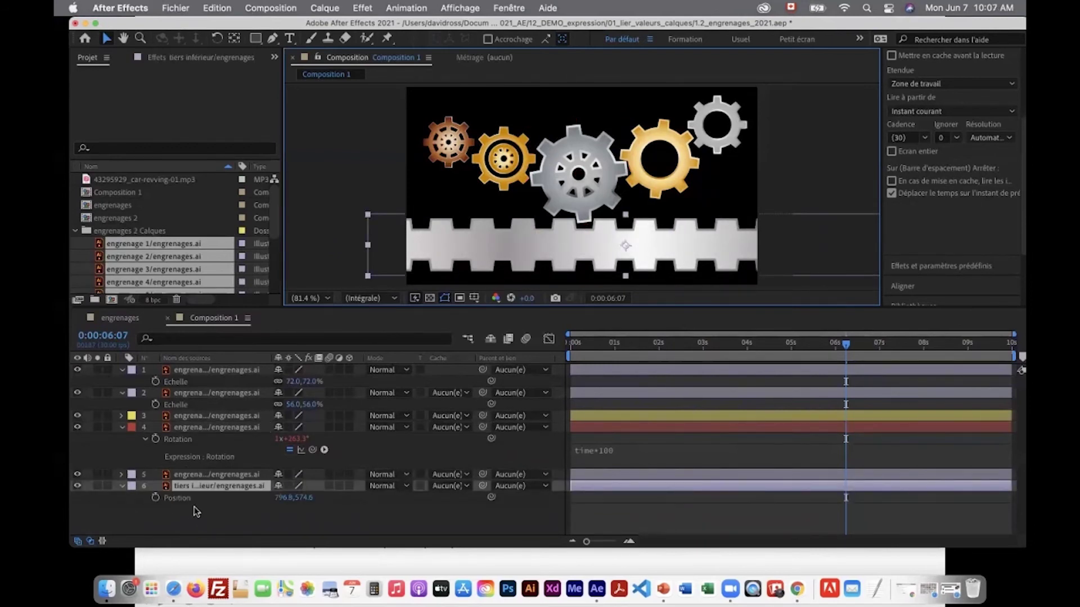
left_click(156, 498, "alt")
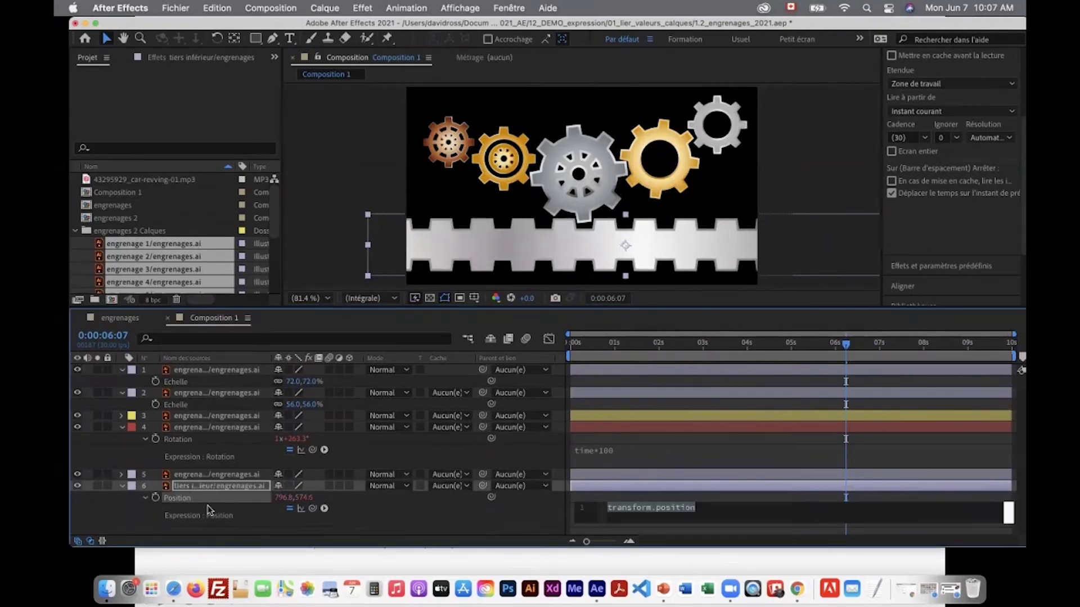
left_click_drag(257, 445, 188, 444)
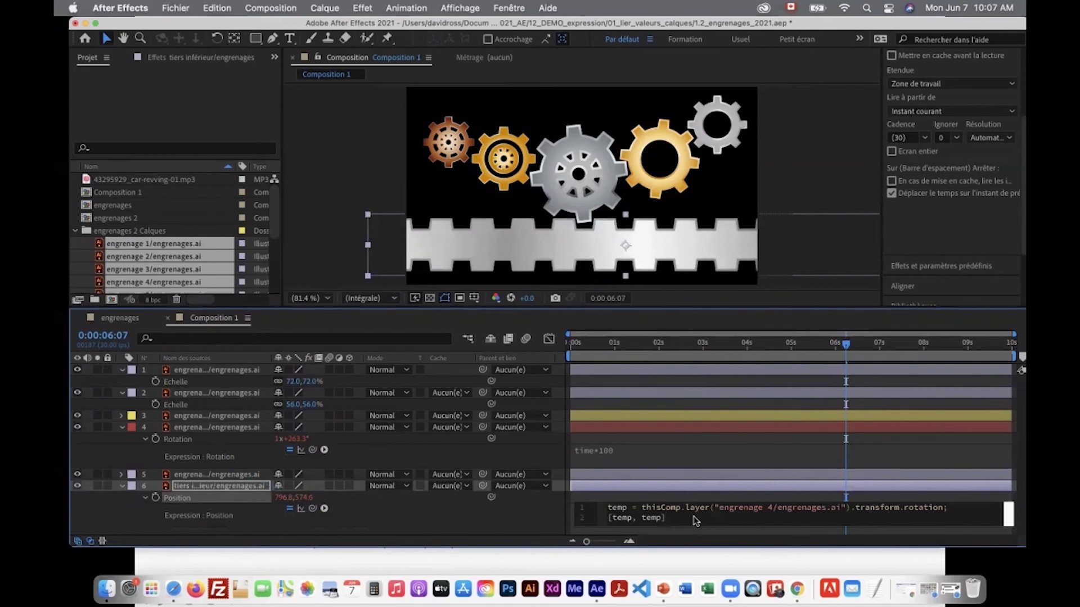
left_click(984, 494)
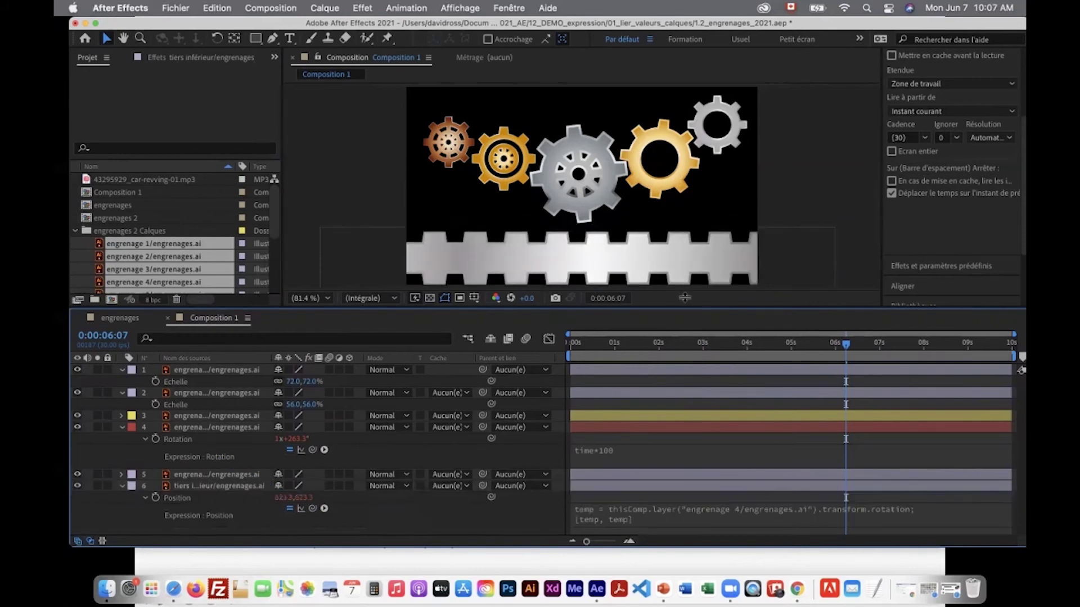
left_click_drag(799, 308, 798, 278)
left_click_drag(847, 317, 819, 315)
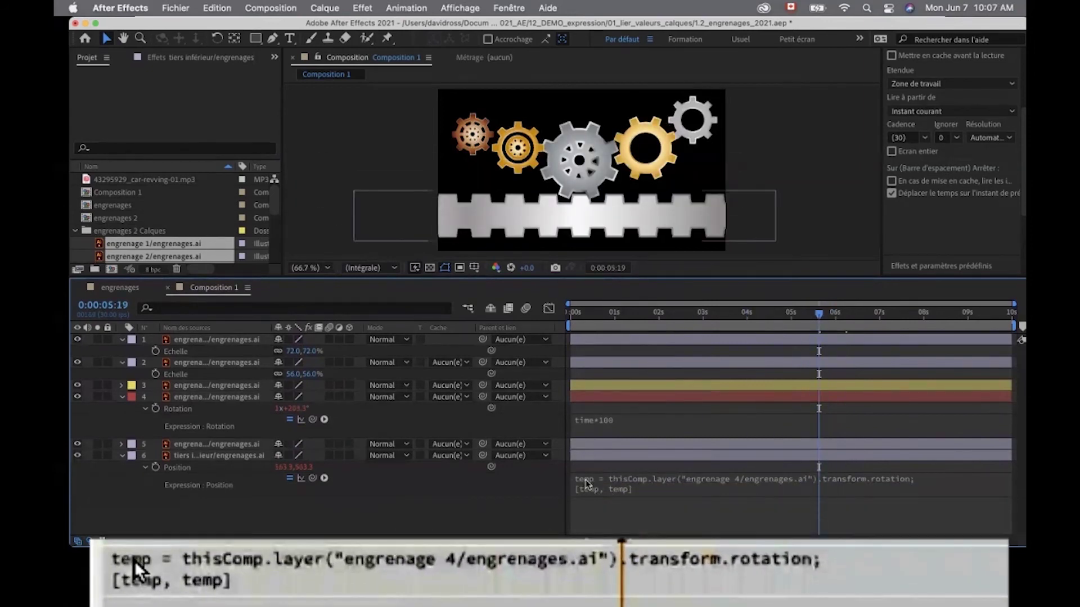
Replace the second temp value in the toothed rack's position expression with 550, making it [temp, 550].
left_click(671, 487)
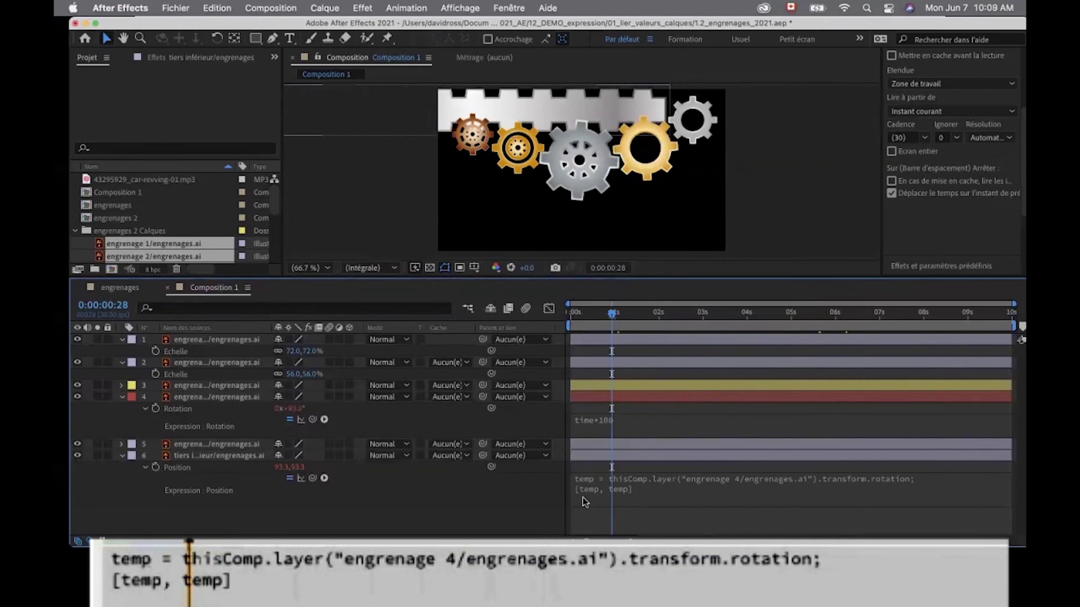
left_click(620, 490)
left_click(639, 488)
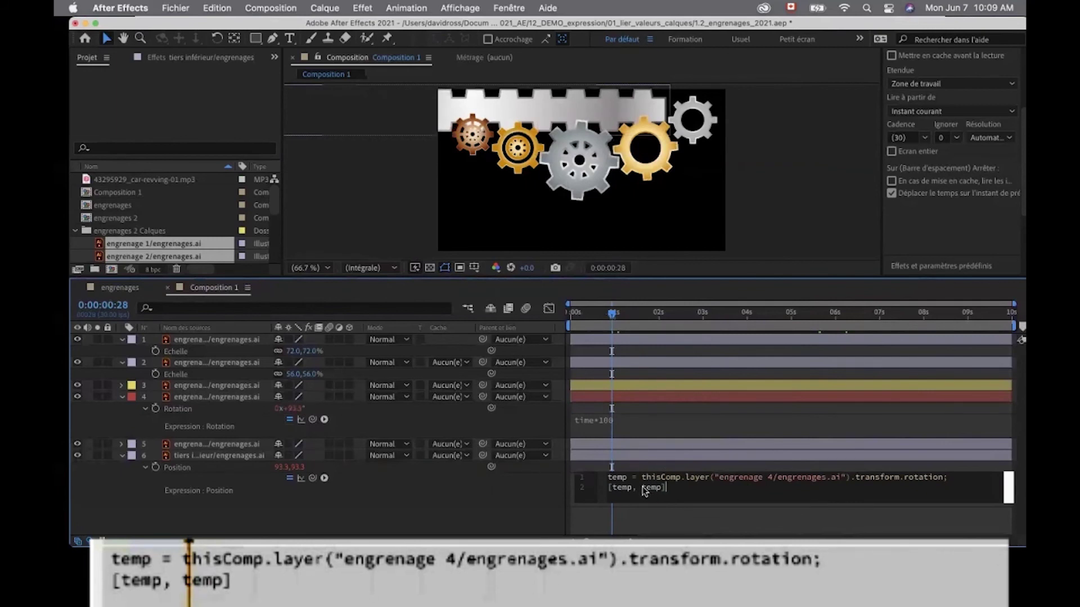
double_click(651, 488)
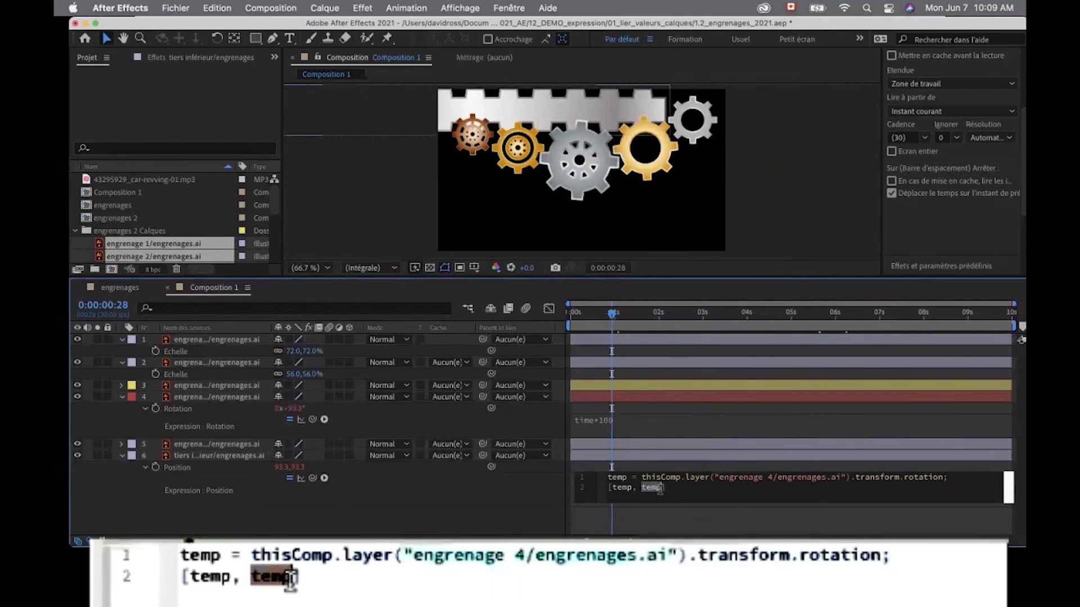
type("500")
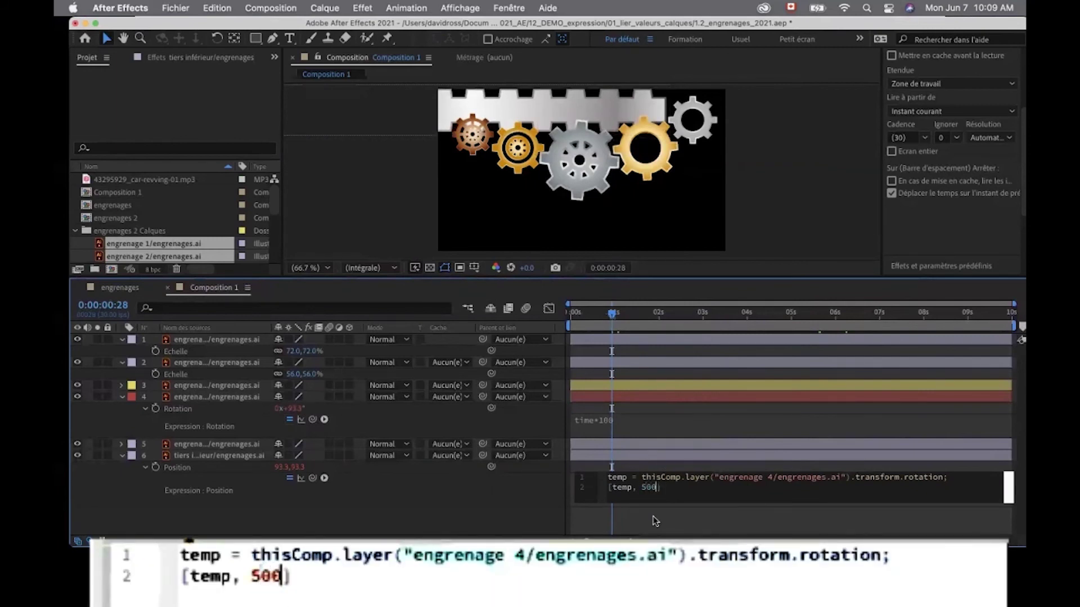
key("BackSpace")
key("BackSpace")
type("50")
left_click(640, 515)
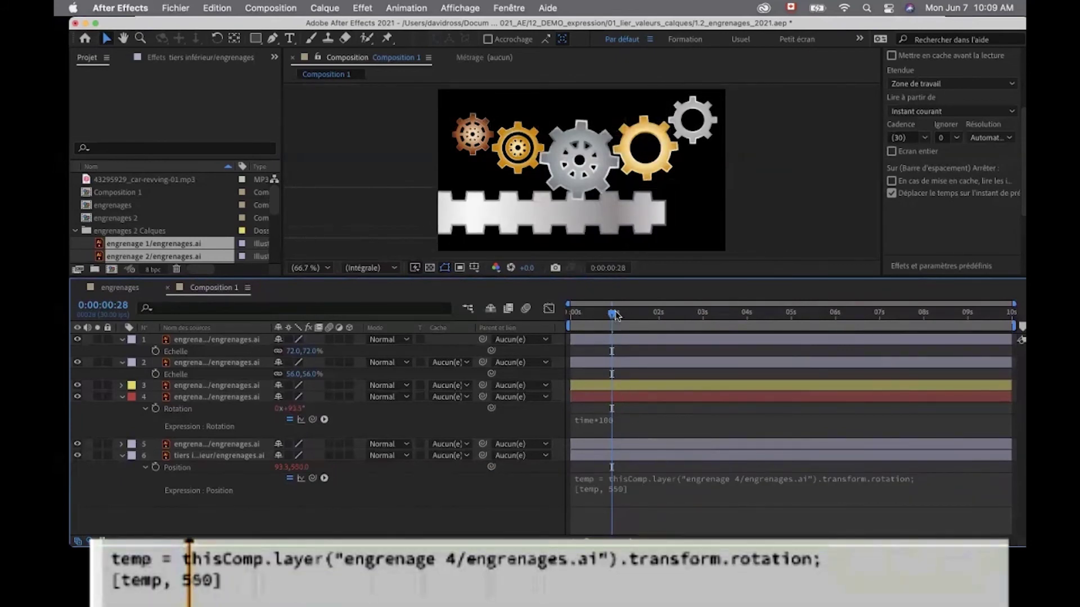
Scrub through the Composition 1 timeline to check the toothed rack's horizontal movement.
left_click_drag(614, 313, 743, 313)
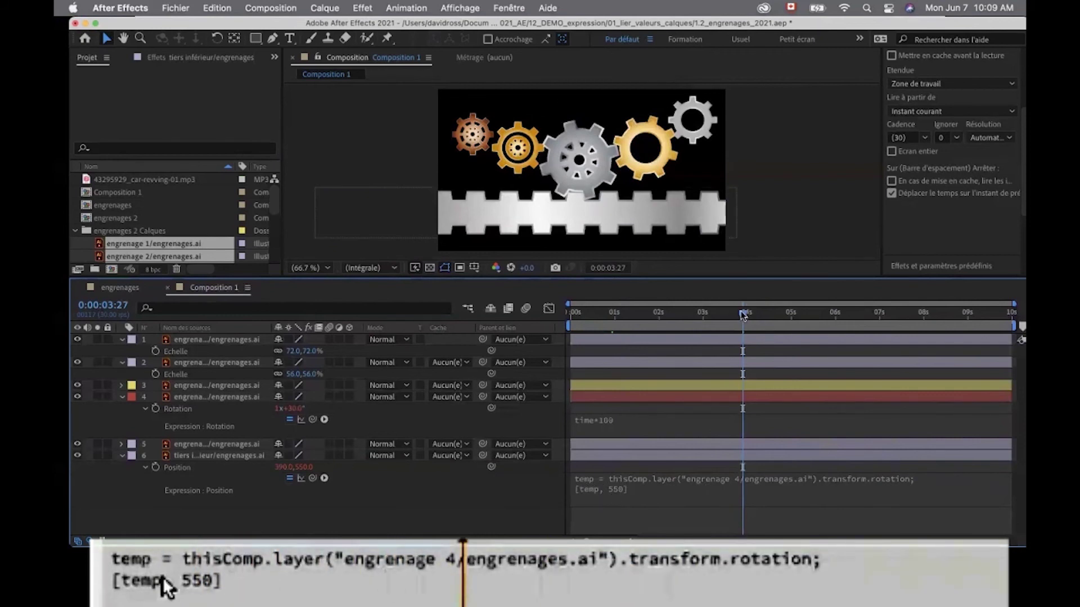
left_click_drag(743, 313, 826, 316)
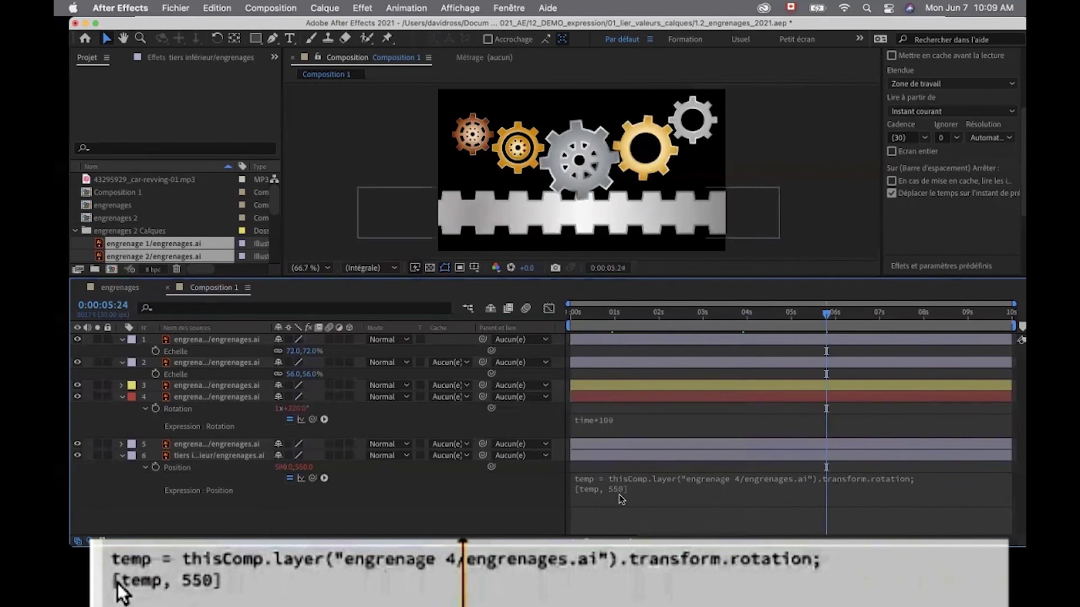
left_click_drag(826, 314, 730, 328)
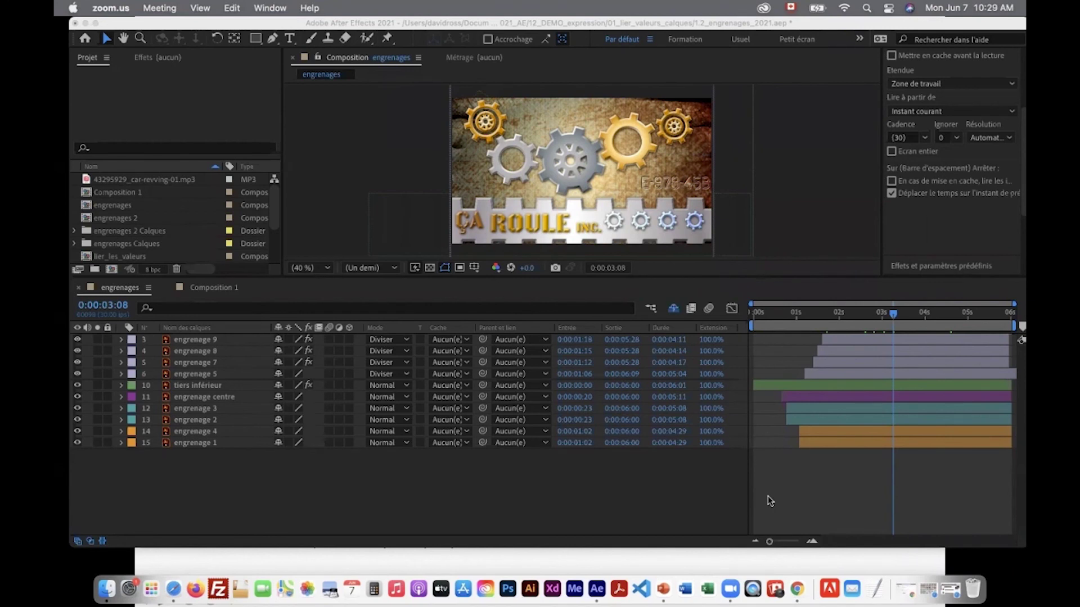
Switch back to the engrenages composition, enlarge its preview area and examine the gears around 3 seconds.
left_click(207, 288)
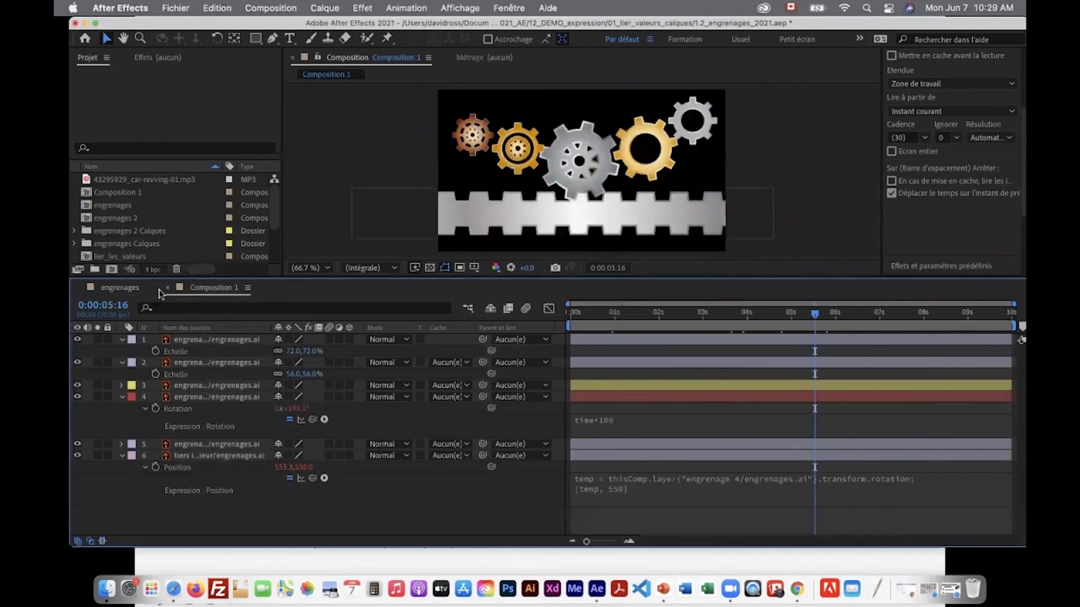
left_click(118, 288)
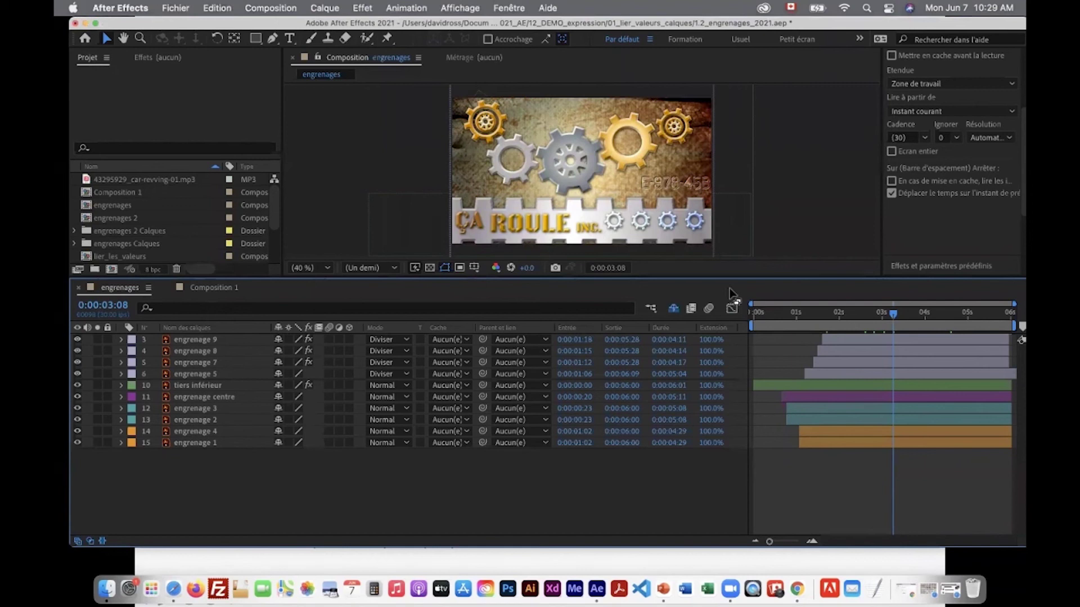
left_click_drag(725, 276, 724, 364)
mouse_move(894, 401)
left_mouse_down()
mouse_move(914, 403)
mouse_move(883, 407)
left_mouse_up()
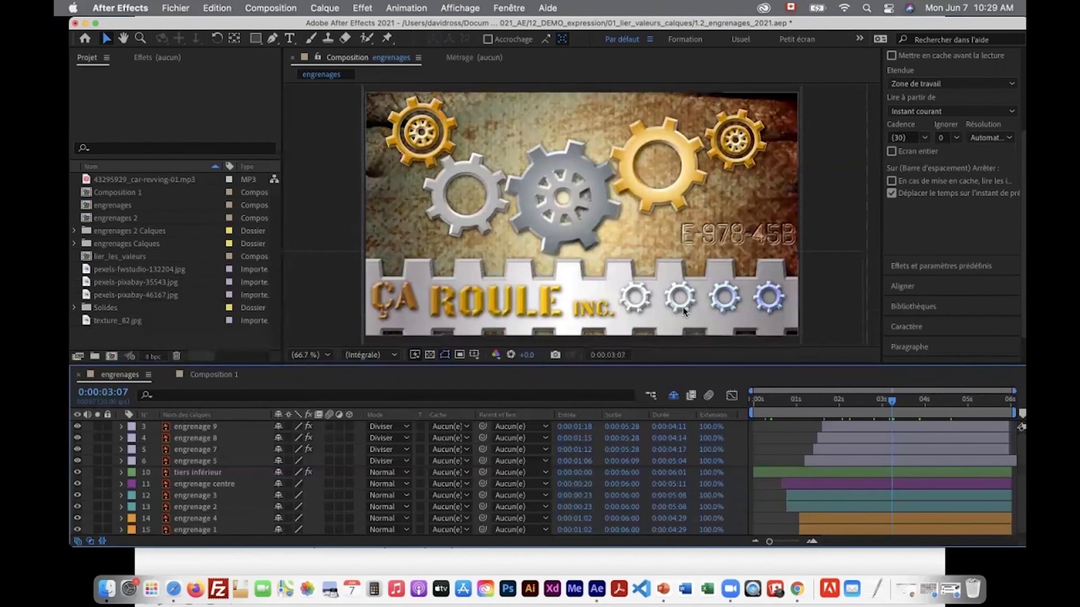
key("Page_Up")
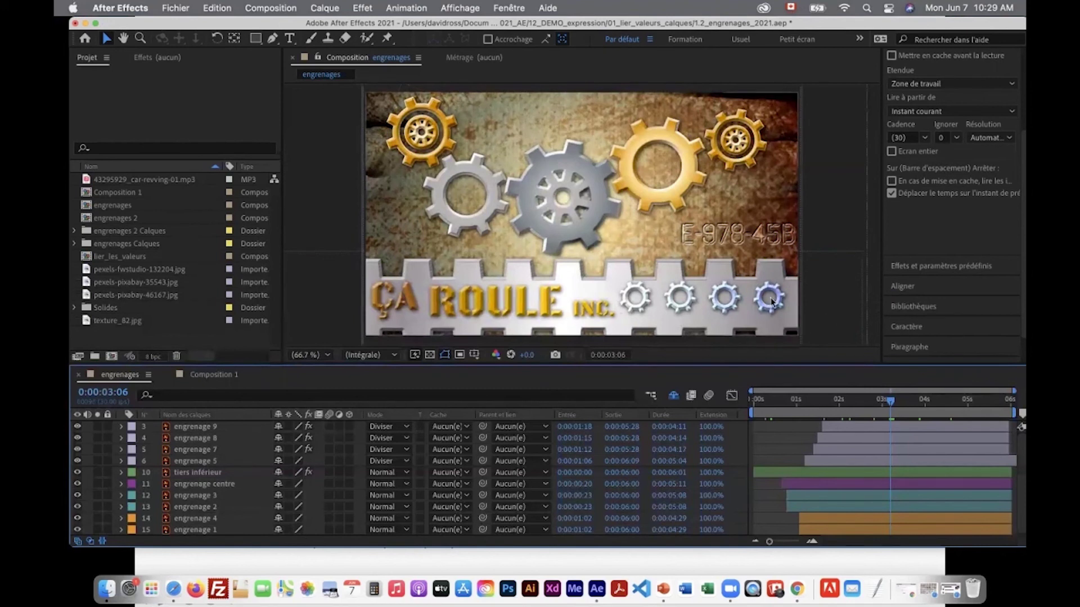
Solo the engrenage 9 layer and reveal its Position and Rotation expressions.
left_click(98, 426)
left_click(193, 427)
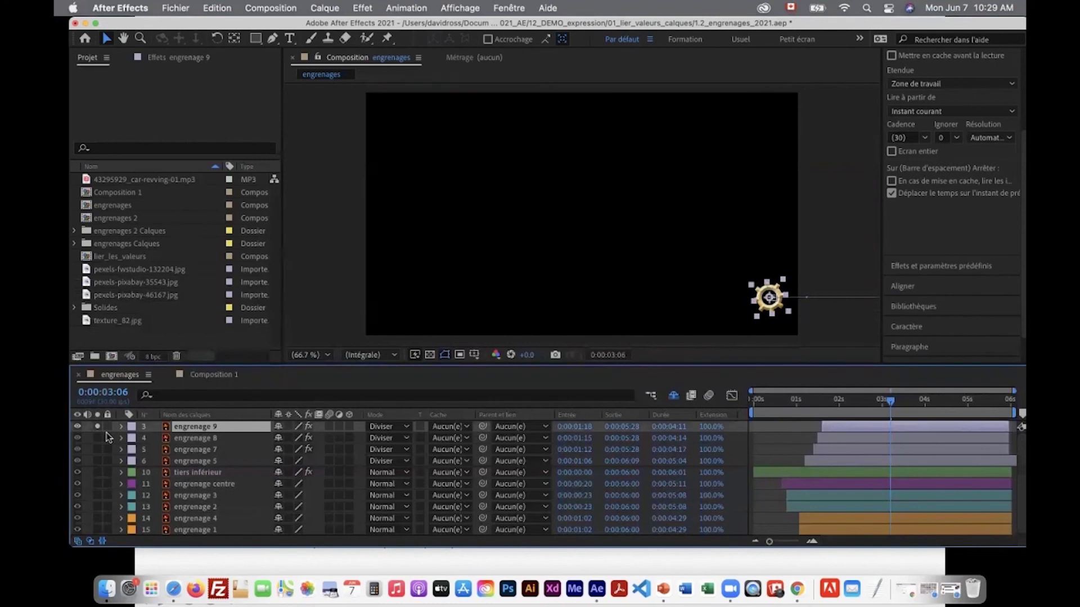
key("e")
key("e")
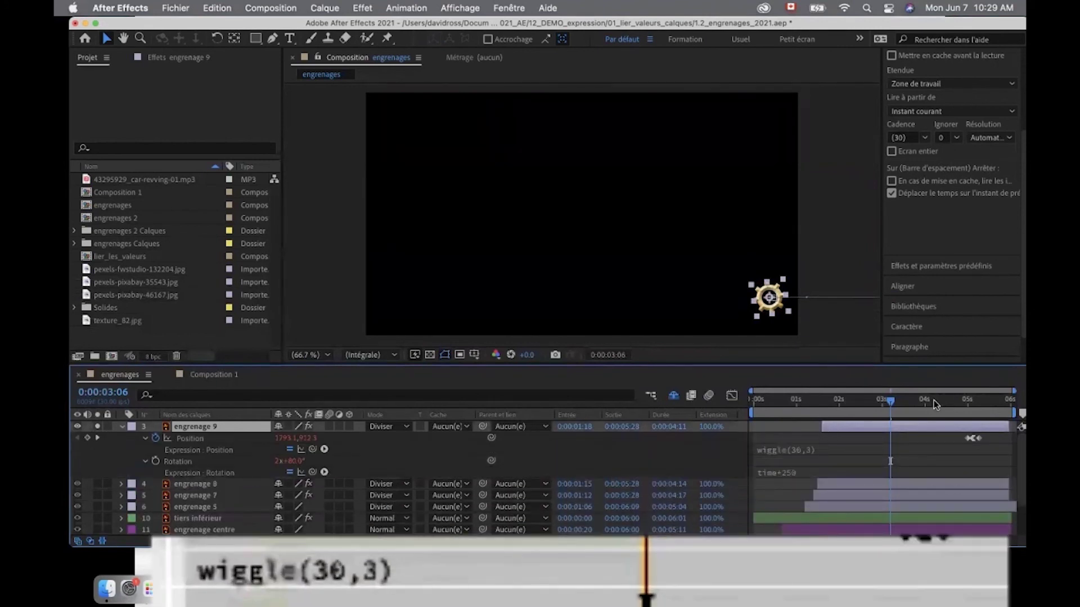
Magnify the small gear to 200% and scrub the timeline to examine its wiggle movement.
key("z")
left_click(701, 270)
left_click(701, 270)
mouse_move(896, 404)
left_mouse_down()
mouse_move(914, 406)
mouse_move(885, 406)
mouse_move(905, 401)
left_mouse_up()
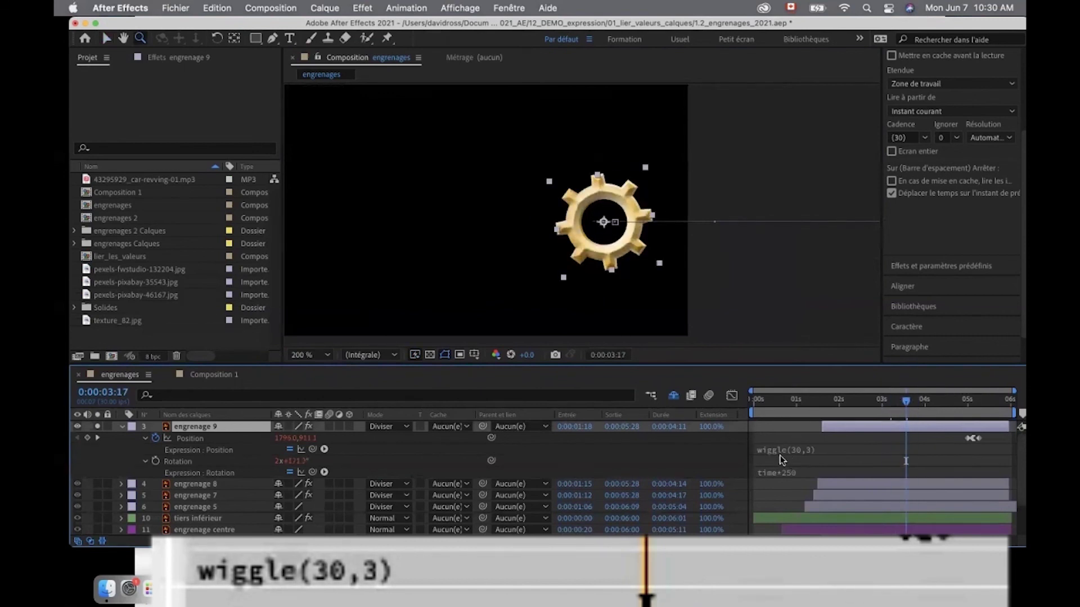
Change engrenage 9's Position expression to wiggle(5,300) and scrub the timeline to check the gear's movement.
left_click(780, 455)
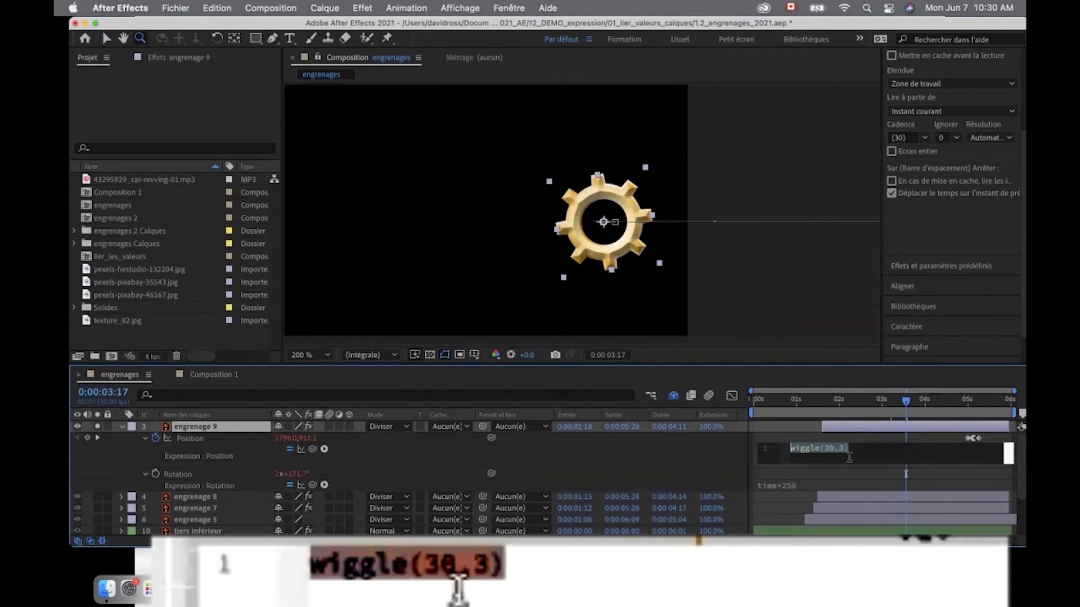
left_click(903, 401)
left_click(800, 457)
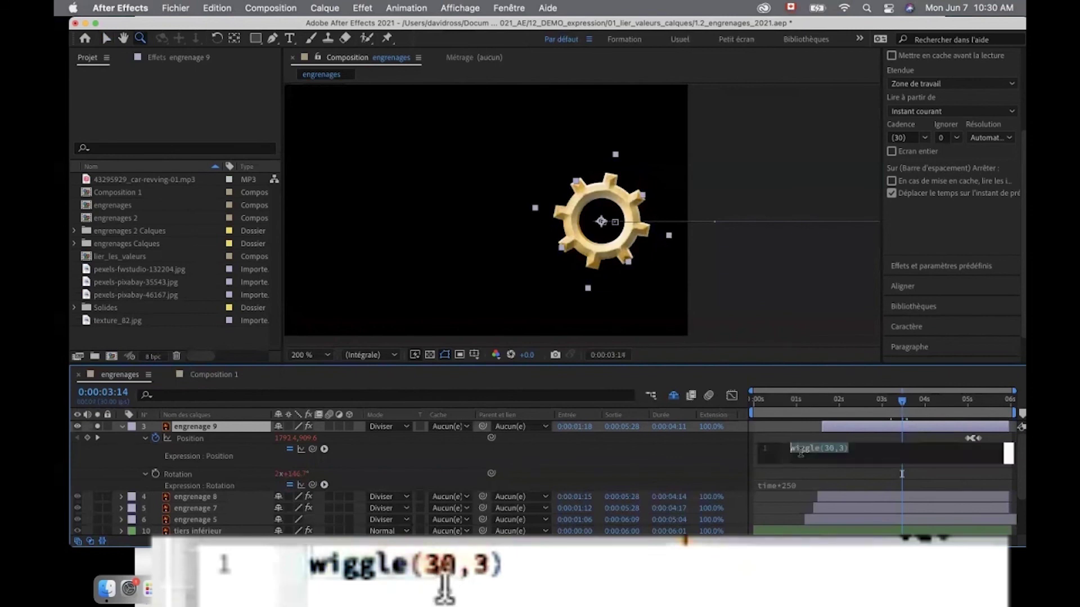
double_click(829, 450)
key("BackSpace")
type("5")
left_click(838, 449)
type("00")
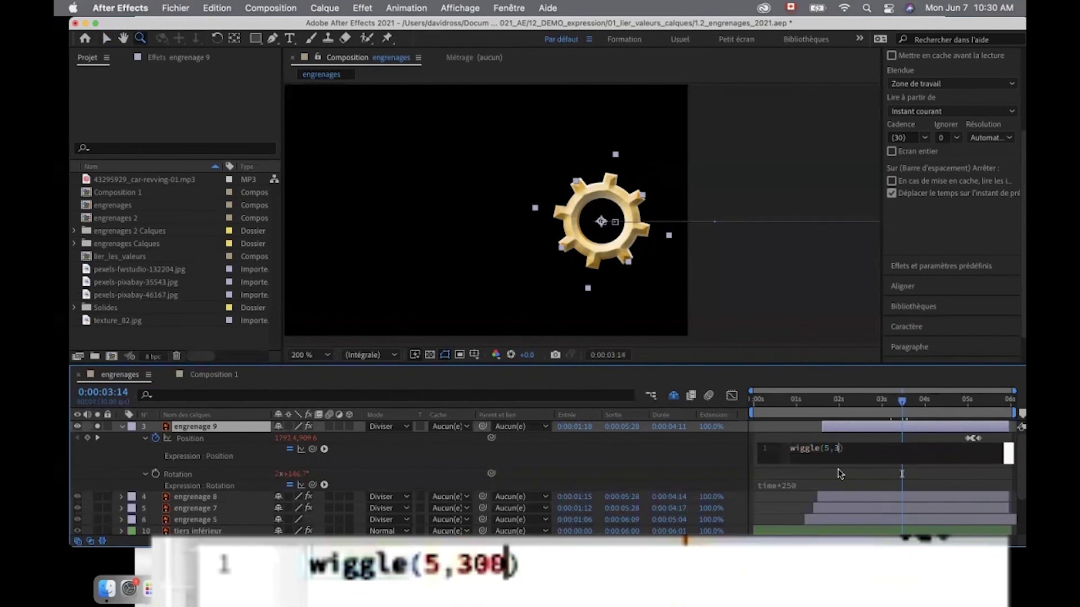
left_click(867, 407)
mouse_move(866, 412)
left_mouse_down()
mouse_move(893, 413)
mouse_move(842, 413)
mouse_move(886, 414)
left_mouse_up()
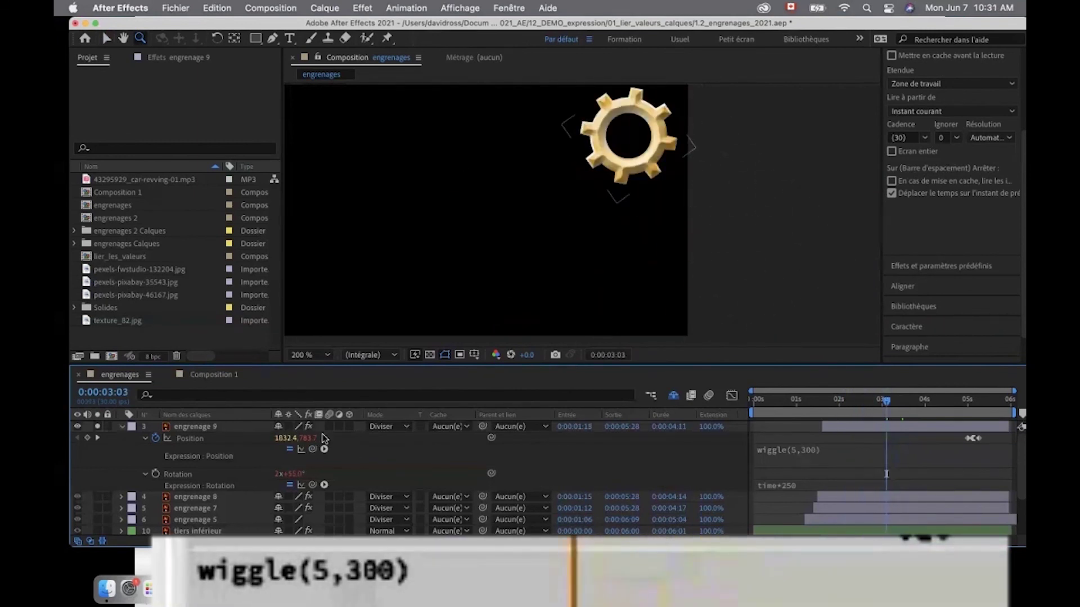
left_click_drag(887, 406, 915, 415)
Restore engrenage 9's Position expression to wiggle(30,3).
left_click(847, 457)
key("BackSpace")
key("BackSpace")
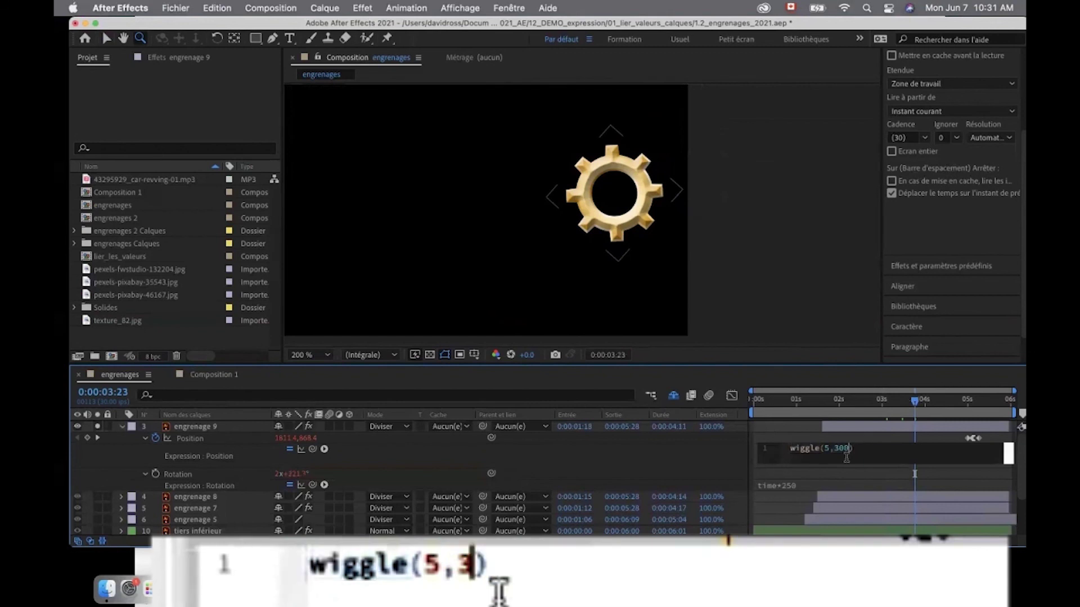
left_click(827, 451)
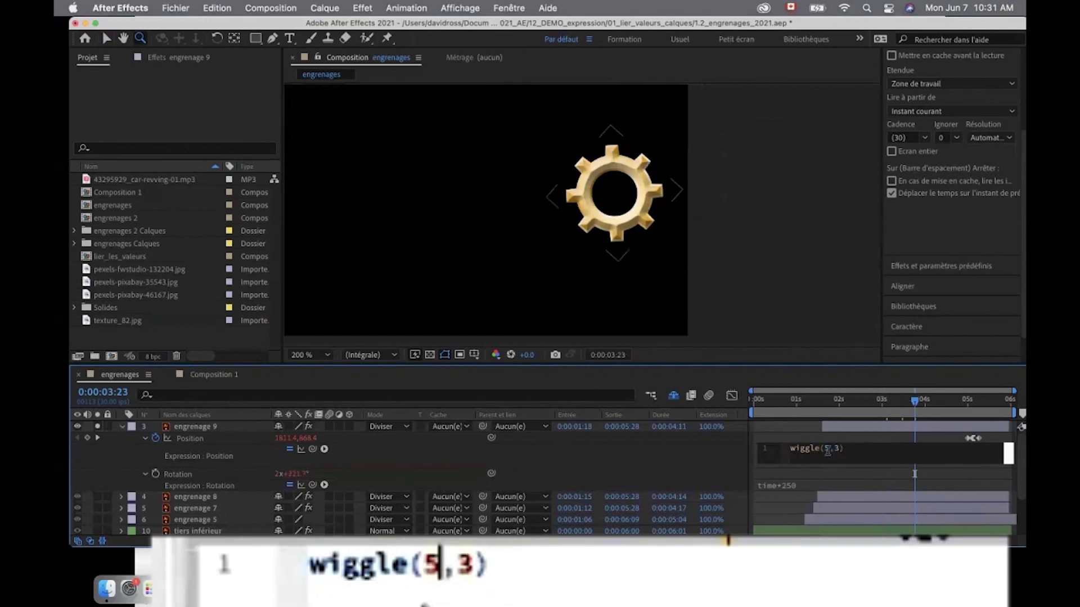
key("BackSpace")
type("30")
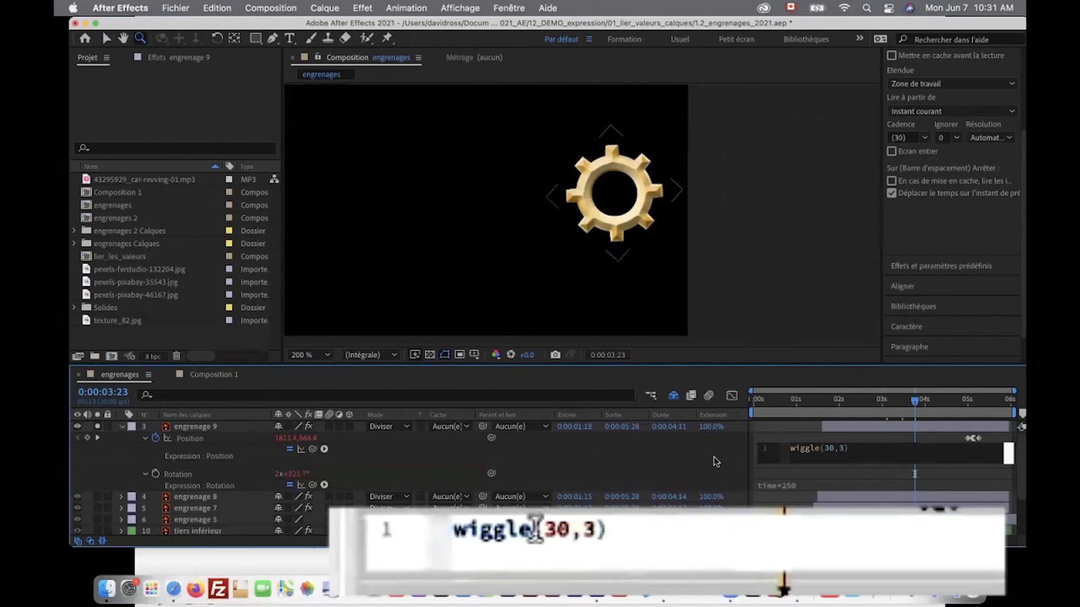
left_click(796, 466)
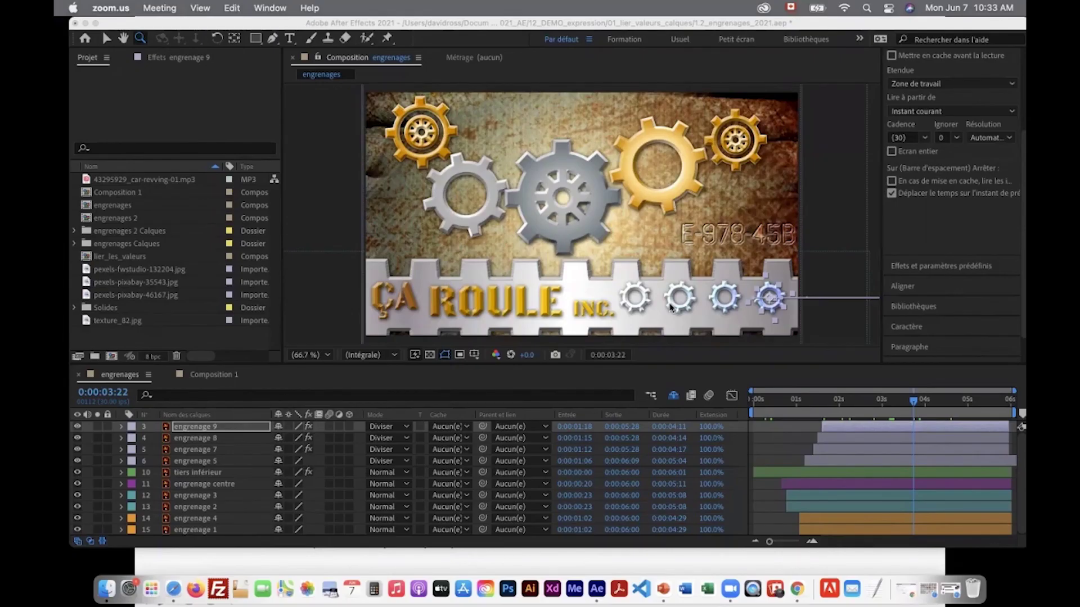
Inspect the meshing teeth of the central gear at 400%, then fit the whole composition in the preview.
left_click(716, 315)
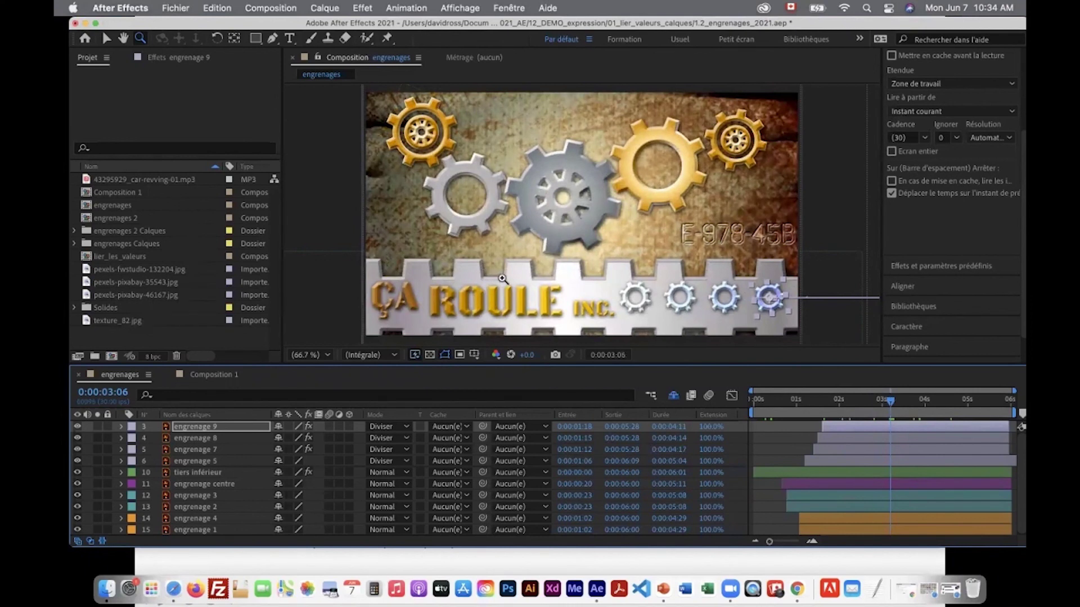
left_click_drag(519, 164, 551, 203)
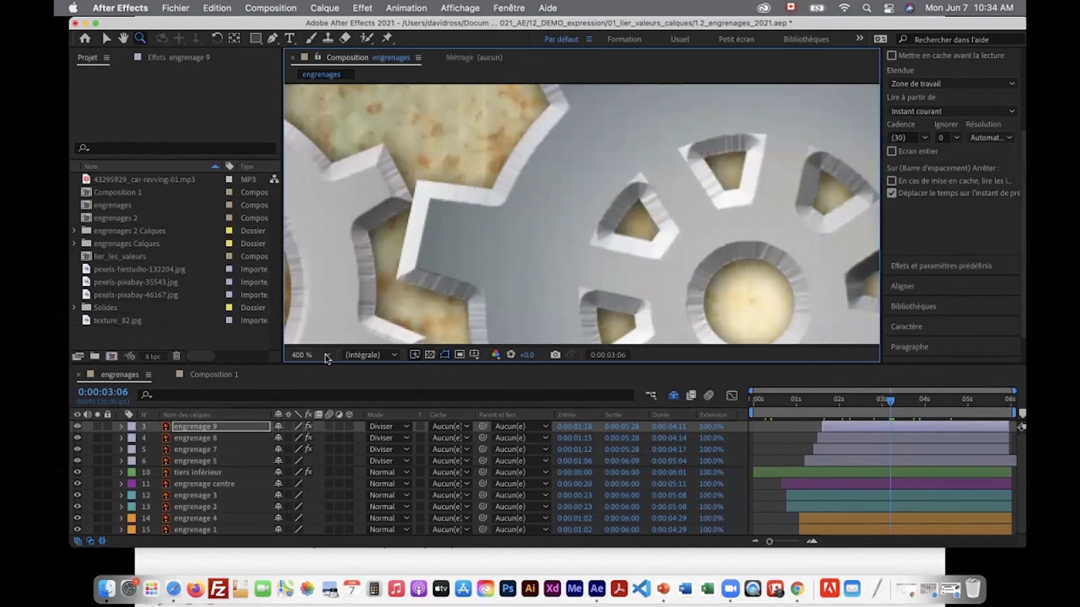
left_click(309, 354)
left_click(347, 130)
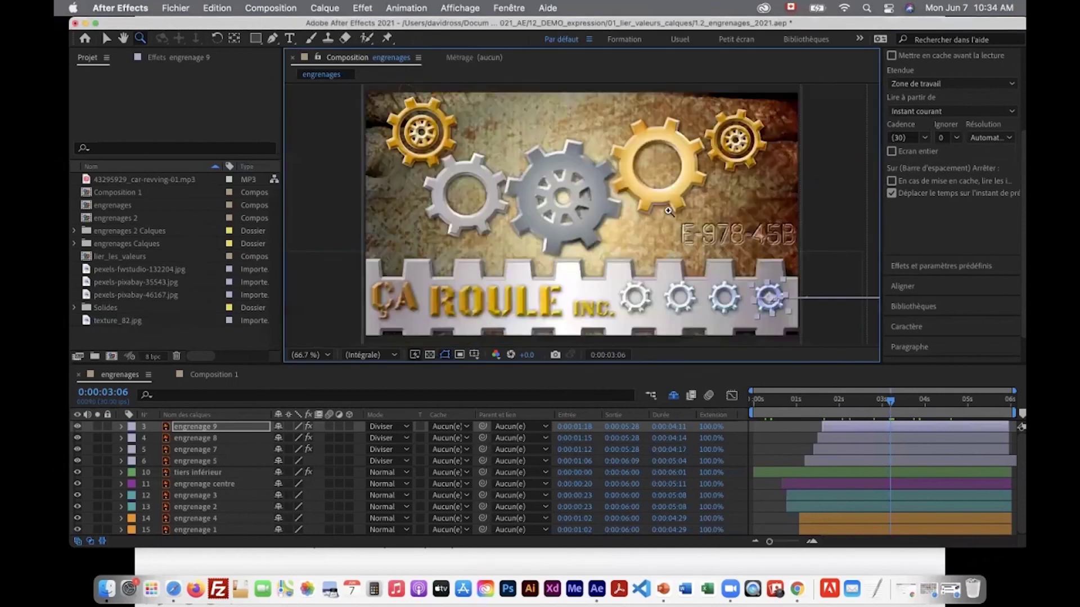